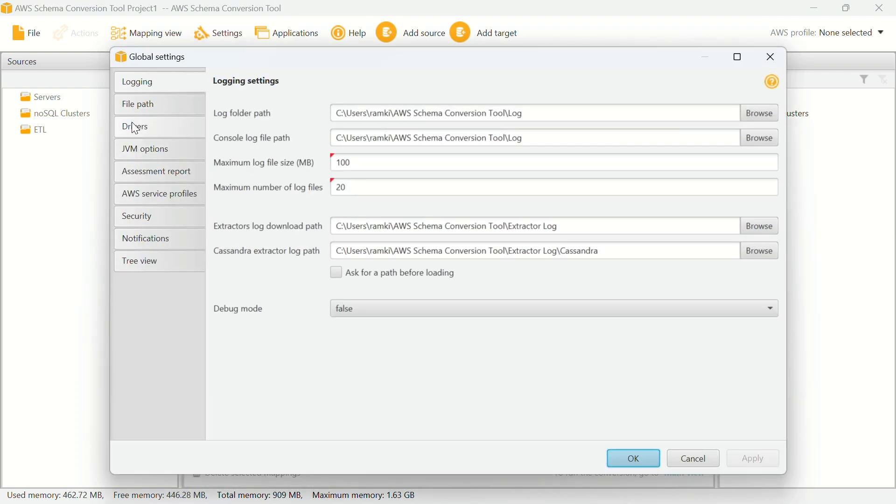
# Step: Review the JDBC driver paths in Global settings, where the SQL Server driver path is already set
pyautogui.click(135, 128)
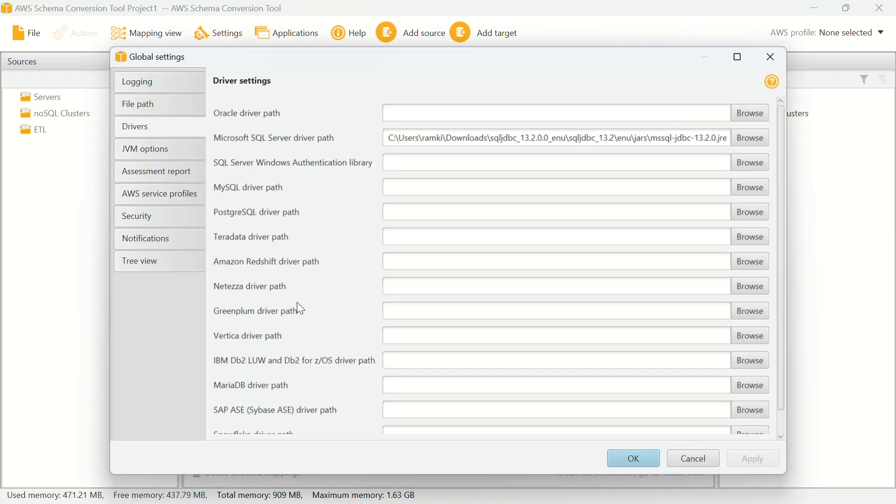
pyautogui.scroll(-1, 247, 376)
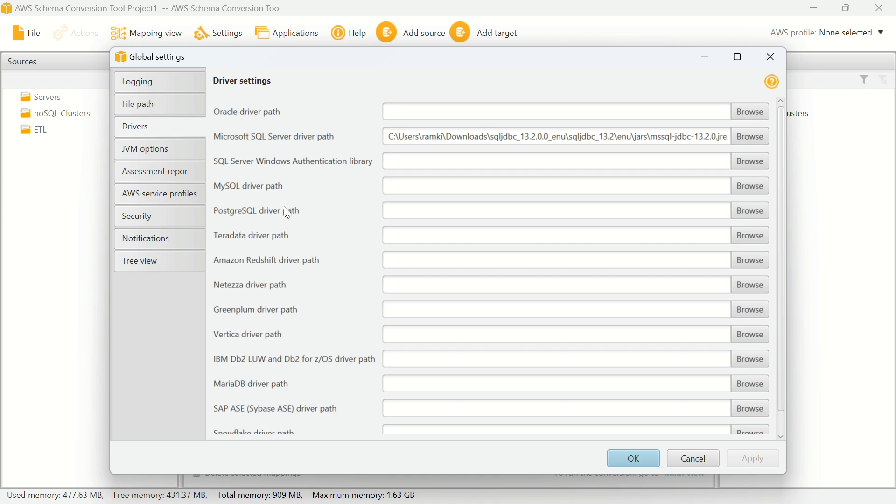
pyautogui.scroll(1, 288, 212)
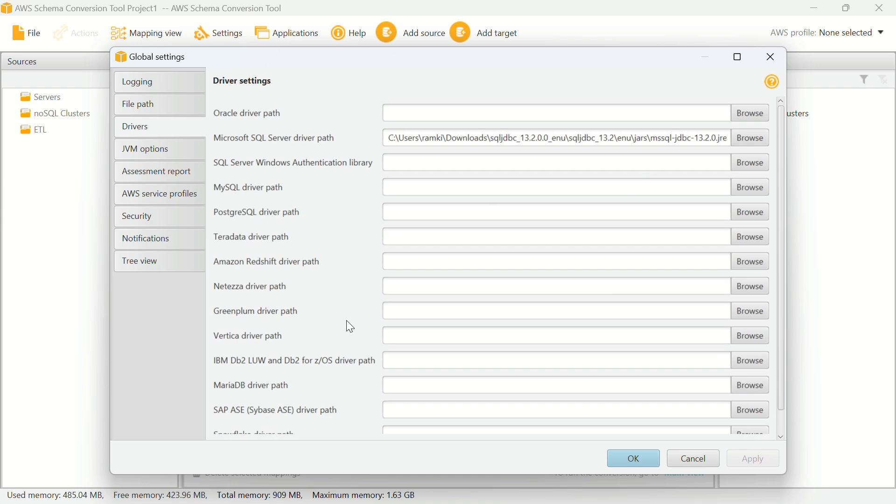
pyautogui.scroll(-1, 349, 327)
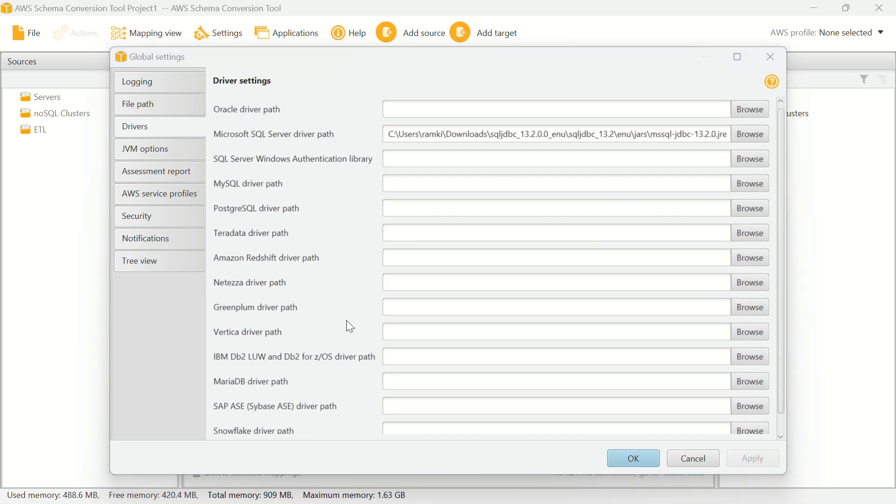
pyautogui.press('super+Tab')
# Step: From the 'install aws sct' search results, open the AWS guide on installing JDBC drivers
pyautogui.click(705, 133)
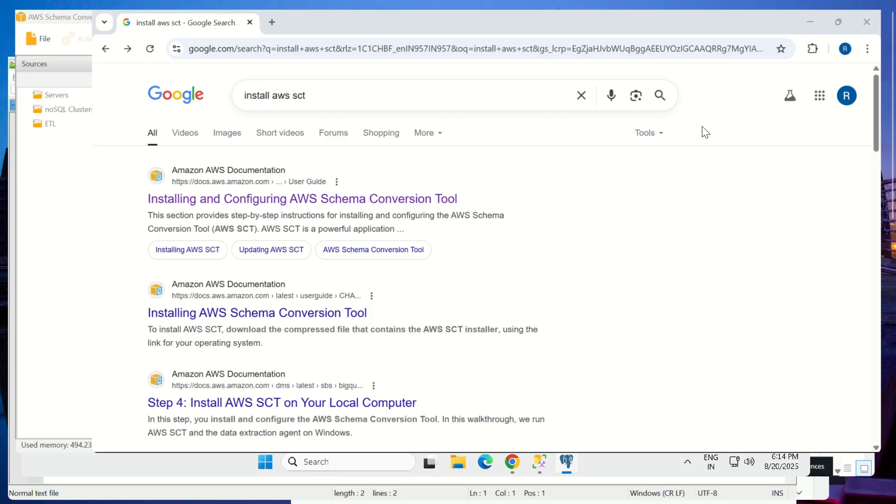
pyautogui.click(166, 227)
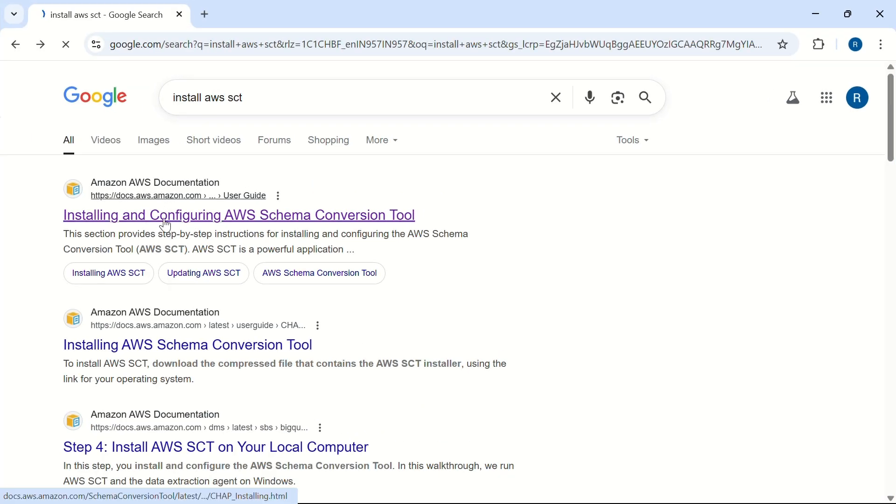
pyautogui.scroll(-1, 322, 315)
pyautogui.scroll(-1, 327, 312)
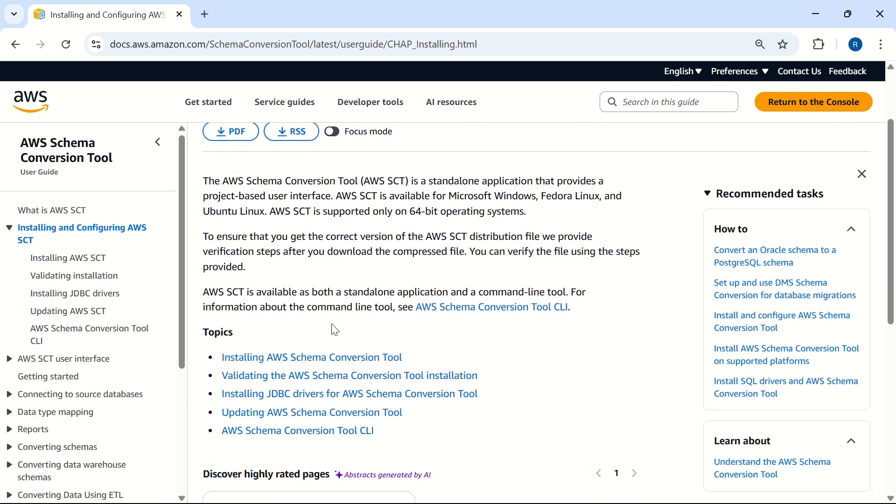
pyautogui.click(370, 394)
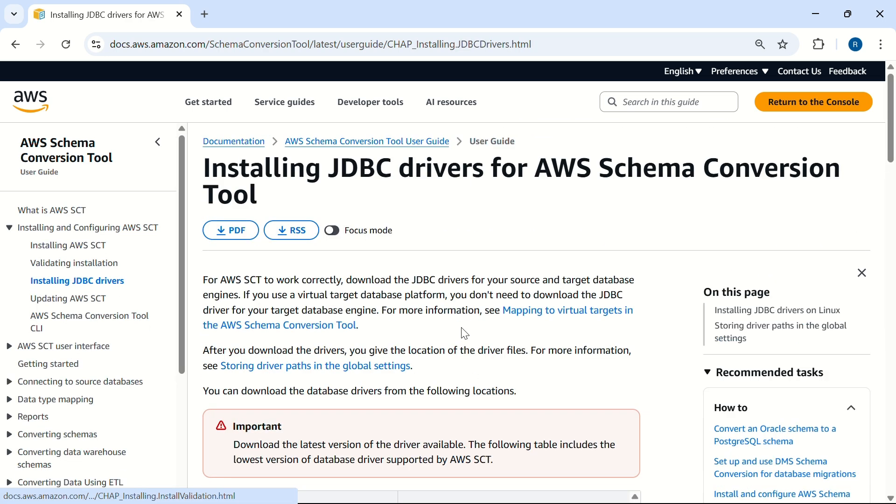
pyautogui.scroll(-7, 352, 321)
pyautogui.scroll(-6, 354, 322)
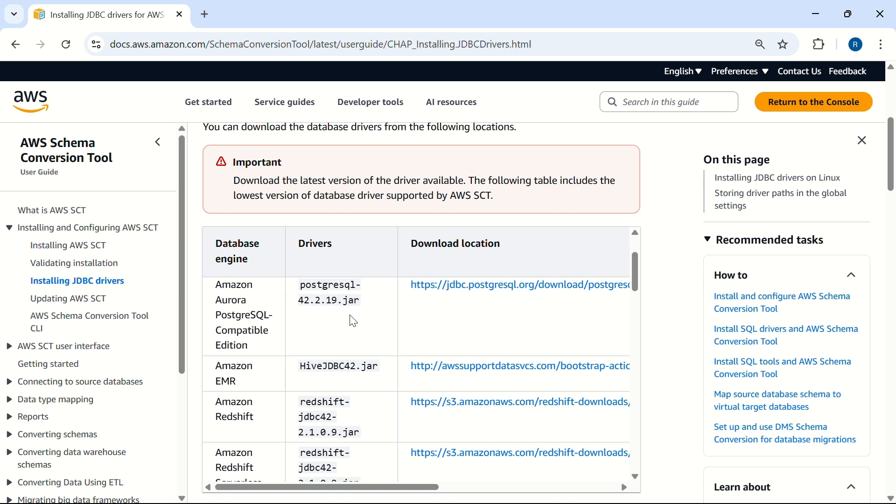
pyautogui.scroll(-5, 352, 315)
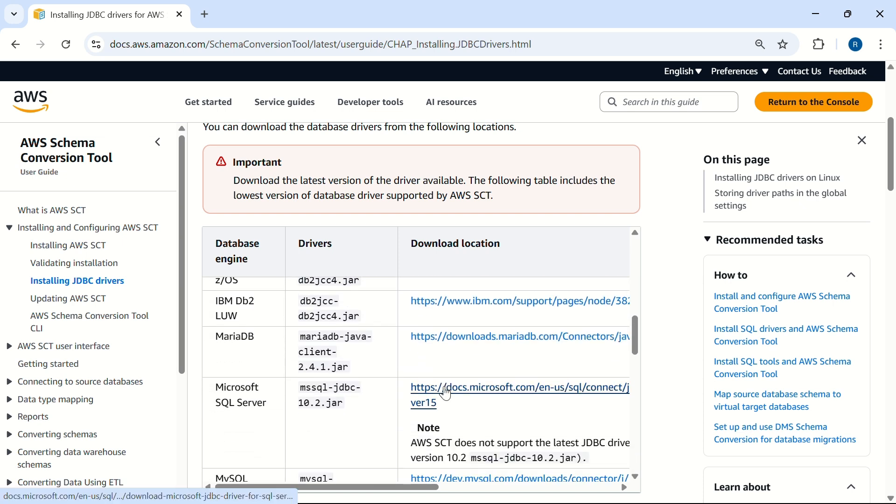
# Step: Download the Microsoft JDBC Driver 13.2.0 zip and show it in its Downloads folder
pyautogui.click(449, 387)
pyautogui.scroll(-5, 343, 355)
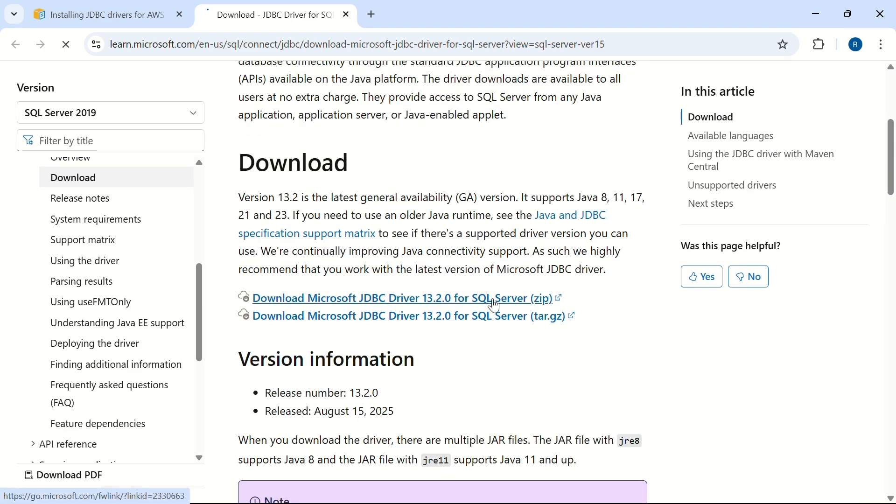
pyautogui.click(496, 306)
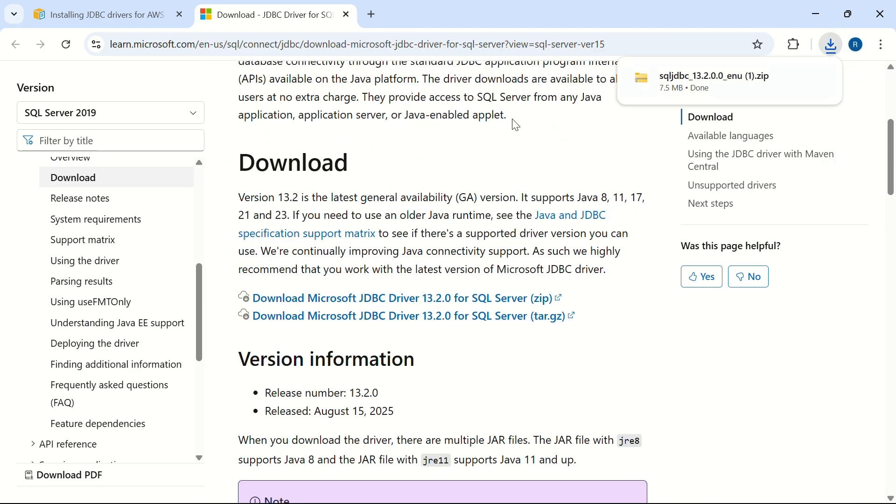
pyautogui.click(140, 15)
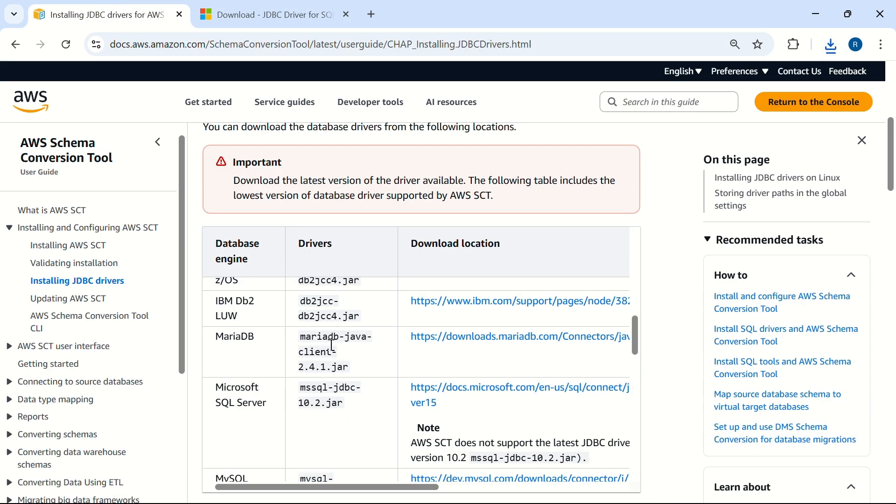
pyautogui.scroll(-8, 328, 366)
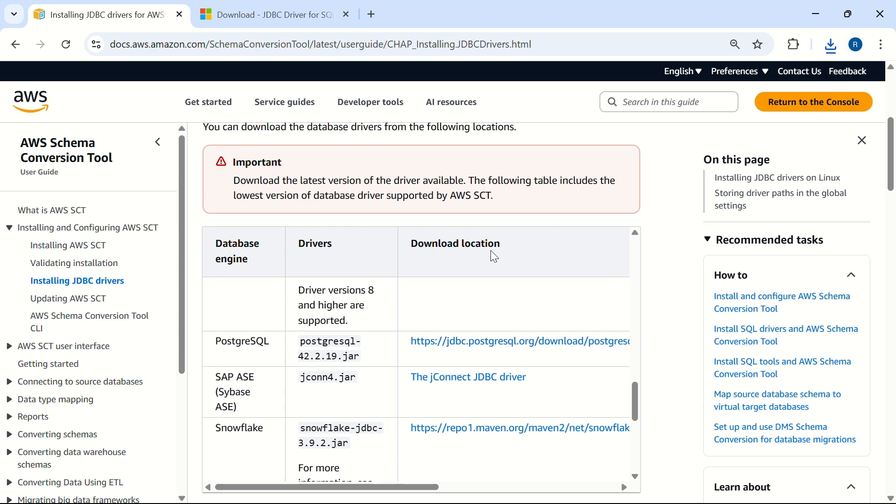
pyautogui.click(833, 41)
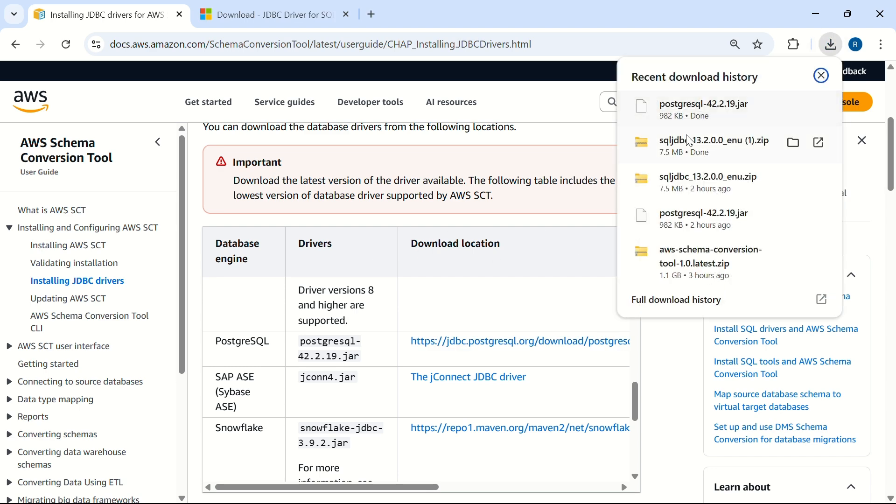
pyautogui.click(792, 147)
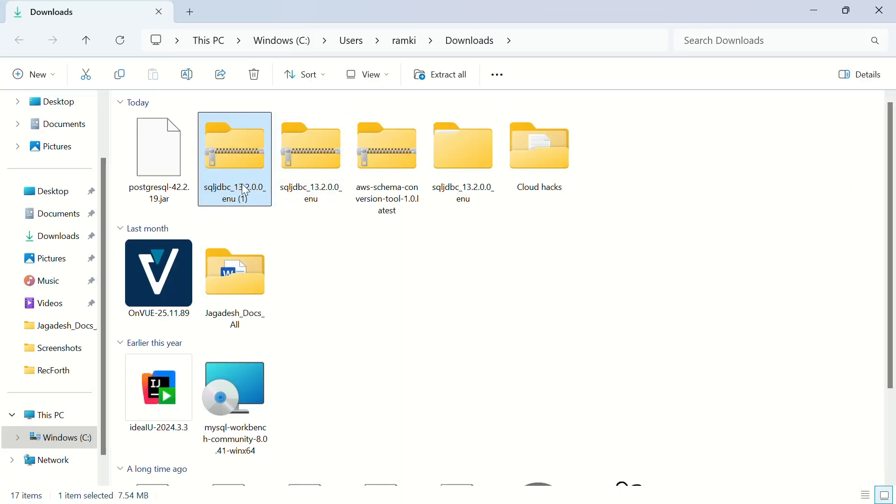
# Step: Delete the duplicate sqljdbc_13.2.0.0_enu (1) zip and keep the original zip and its extracted folder
pyautogui.press('Delete')
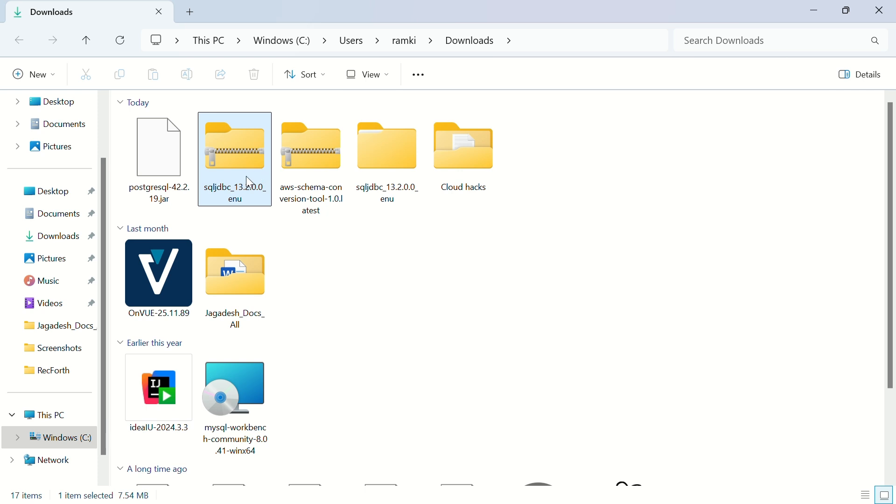
pyautogui.rightClick(250, 182)
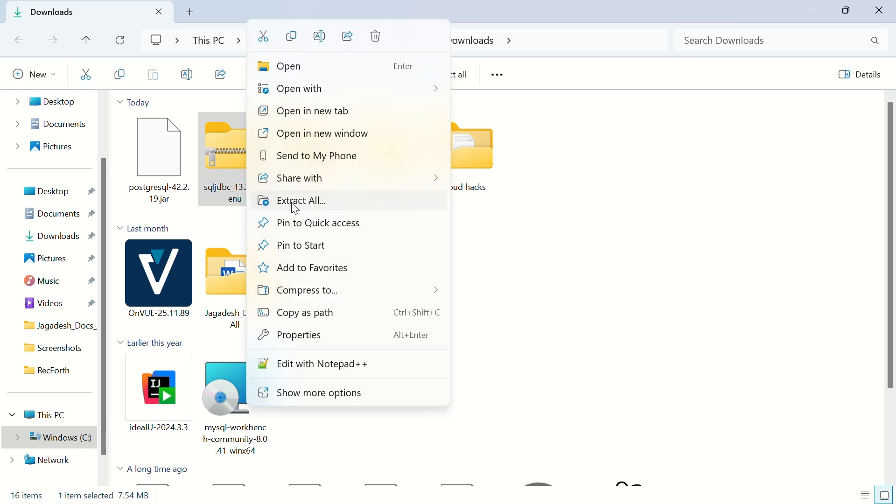
pyautogui.click(345, 202)
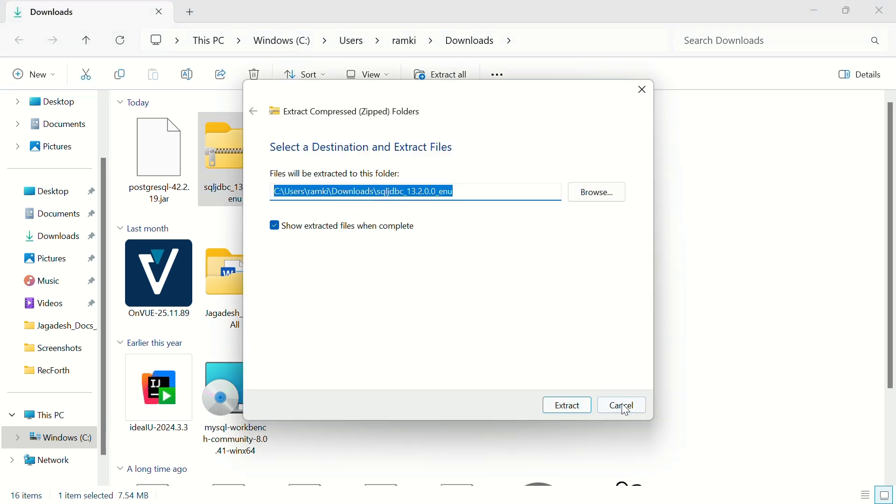
pyautogui.click(626, 404)
pyautogui.click(380, 176)
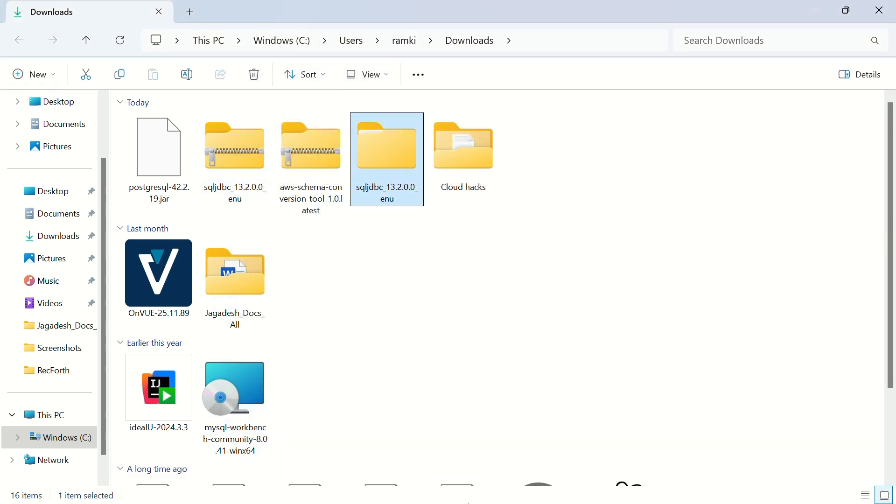
pyautogui.press('super+Tab')
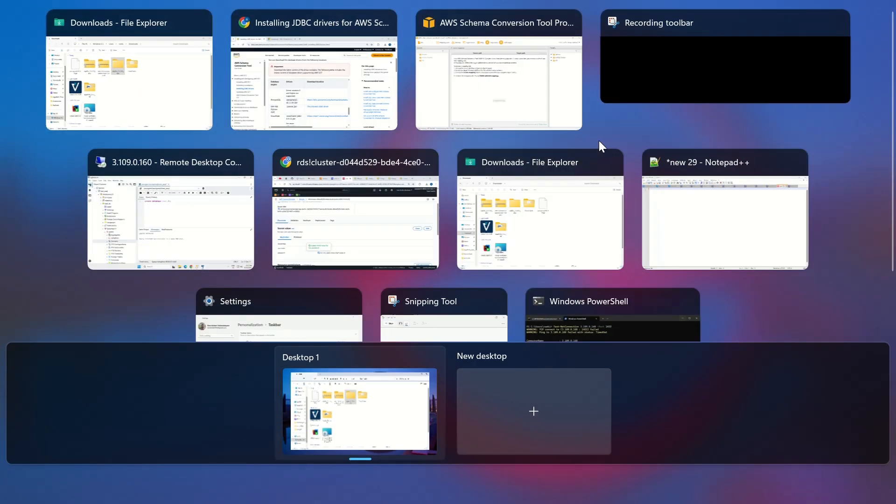
# Step: Point the SQL Server driver path to mssql-jdbc-13.2.0.jre11.jar in the extracted sqljdbc jars folder
pyautogui.click(493, 75)
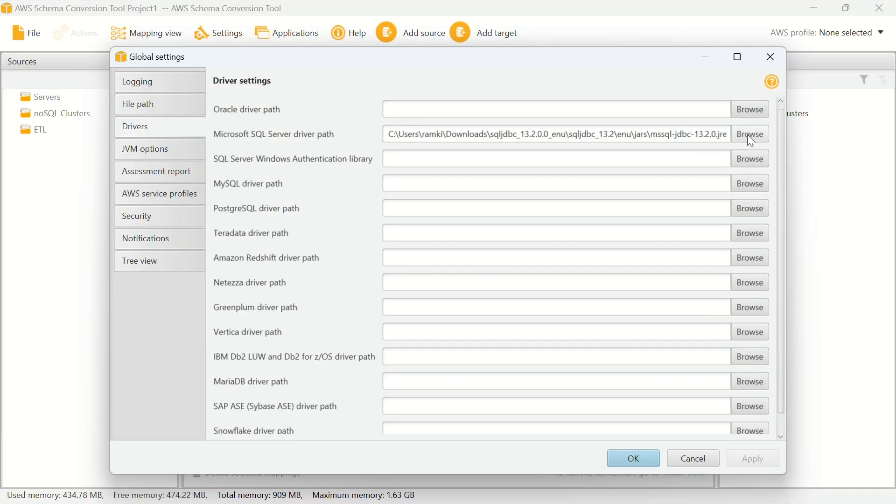
pyautogui.click(747, 135)
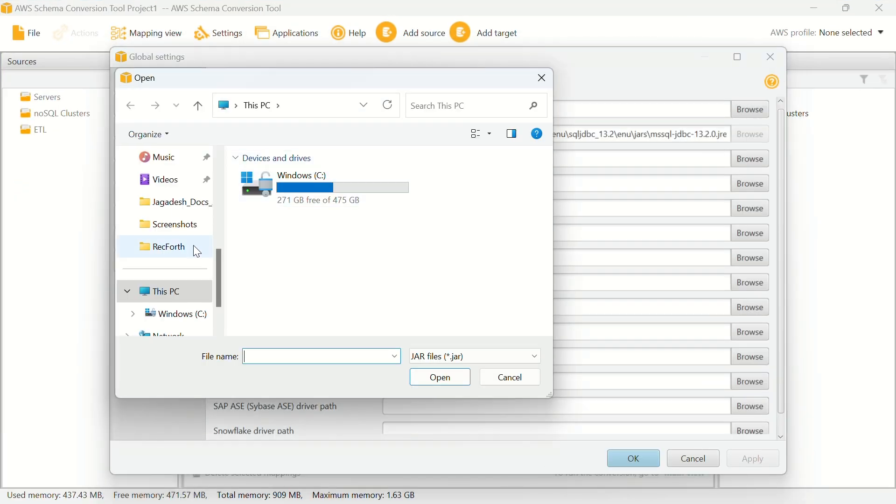
pyautogui.scroll(5, 172, 288)
pyautogui.scroll(-1, 171, 250)
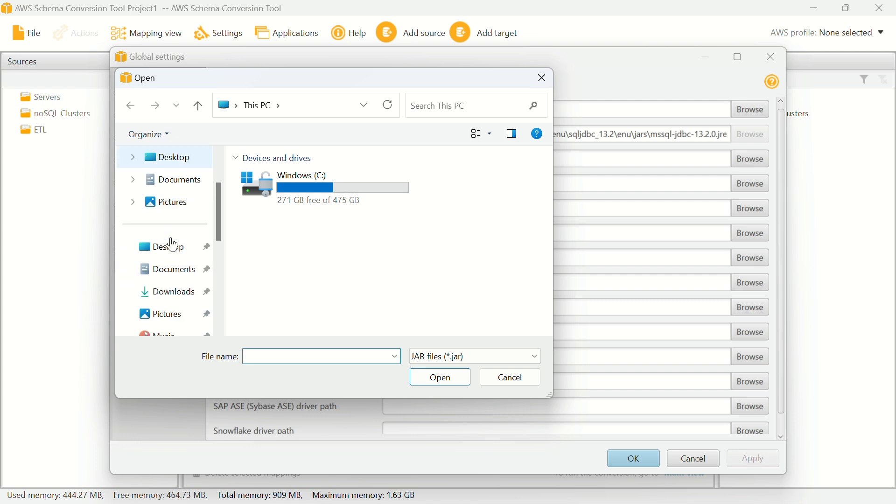
pyautogui.click(166, 293)
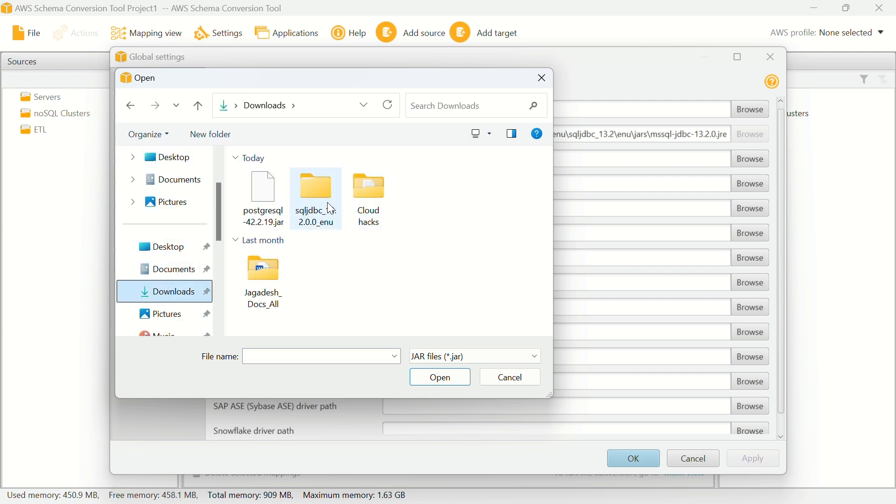
pyautogui.doubleClick(324, 208)
pyautogui.doubleClick(254, 200)
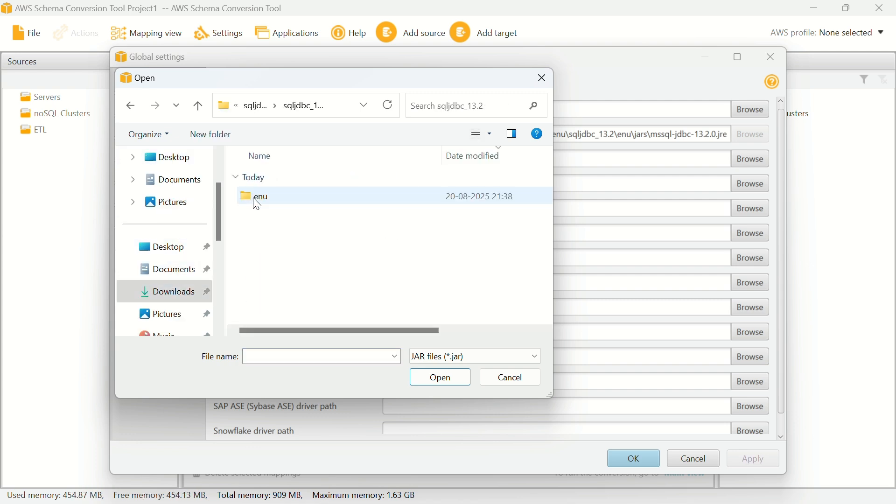
pyautogui.doubleClick(277, 202)
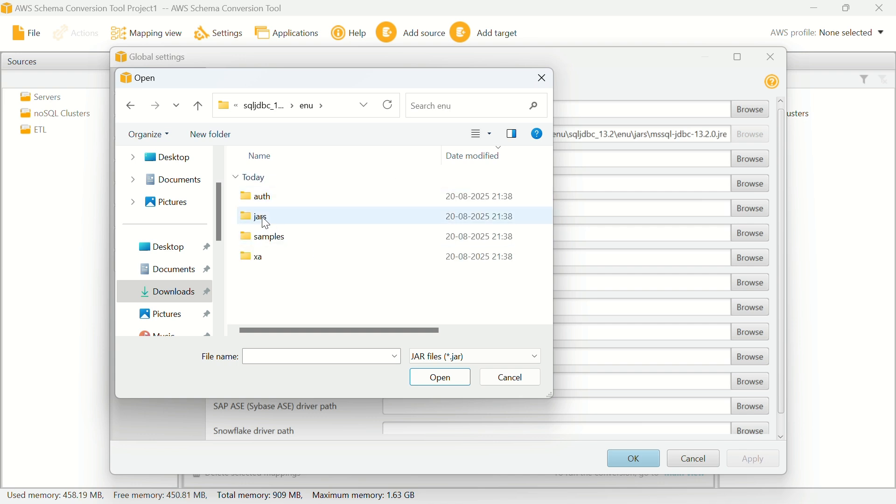
pyautogui.doubleClick(261, 215)
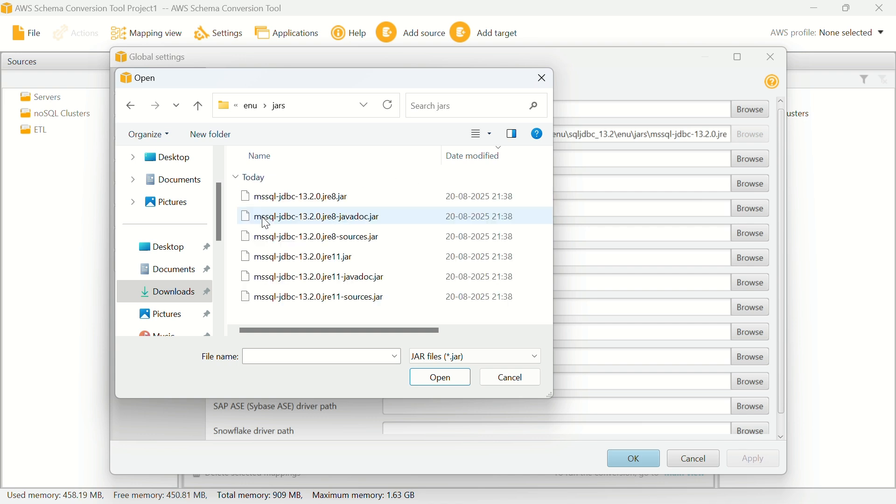
pyautogui.click(343, 259)
pyautogui.click(437, 380)
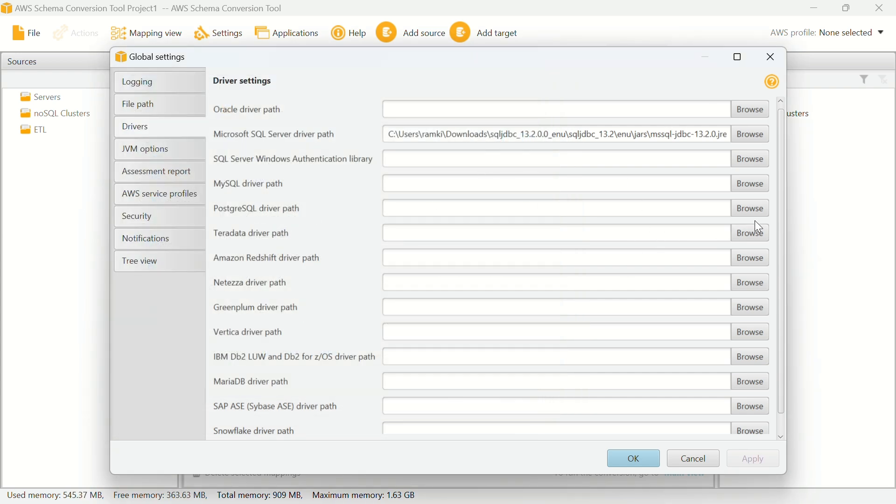
pyautogui.click(745, 210)
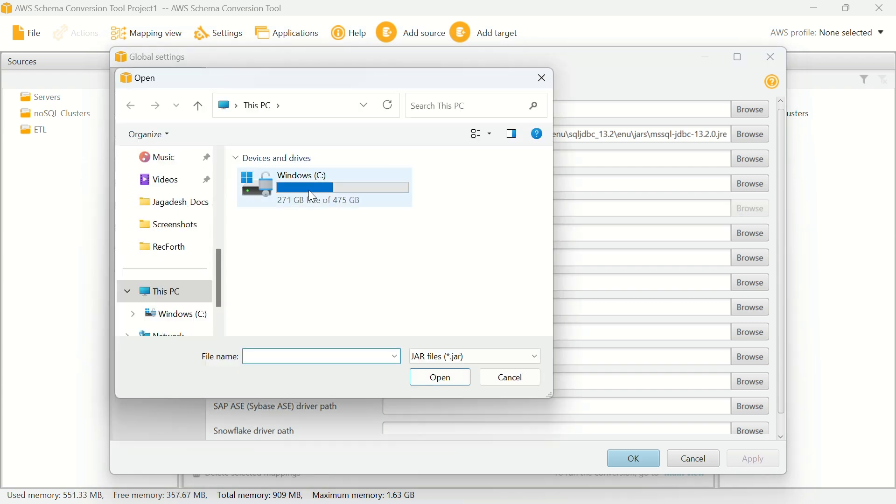
# Step: Set the PostgreSQL driver path to postgresql-42.2.19.jar from Downloads, then apply and save the settings
pyautogui.click(295, 190)
pyautogui.doubleClick(297, 191)
pyautogui.scroll(-2, 326, 280)
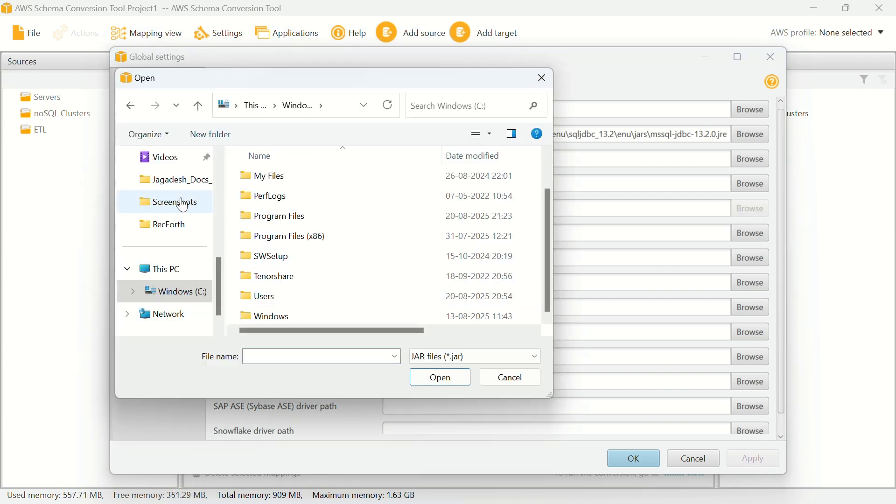
pyautogui.scroll(5, 180, 203)
pyautogui.scroll(-2, 173, 280)
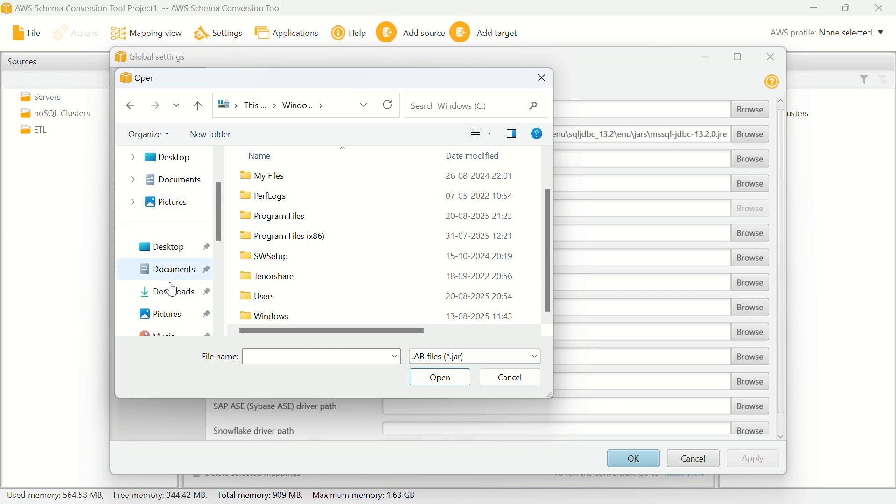
pyautogui.click(158, 303)
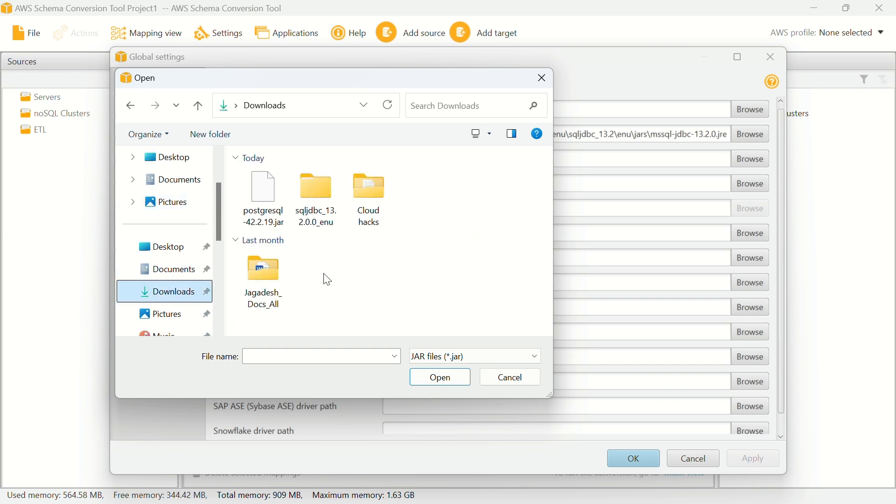
pyautogui.click(263, 219)
pyautogui.click(440, 378)
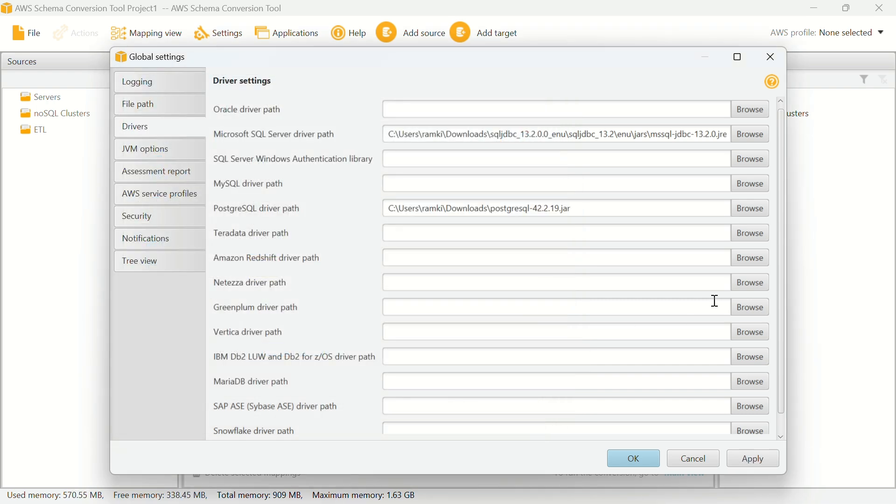
pyautogui.click(756, 461)
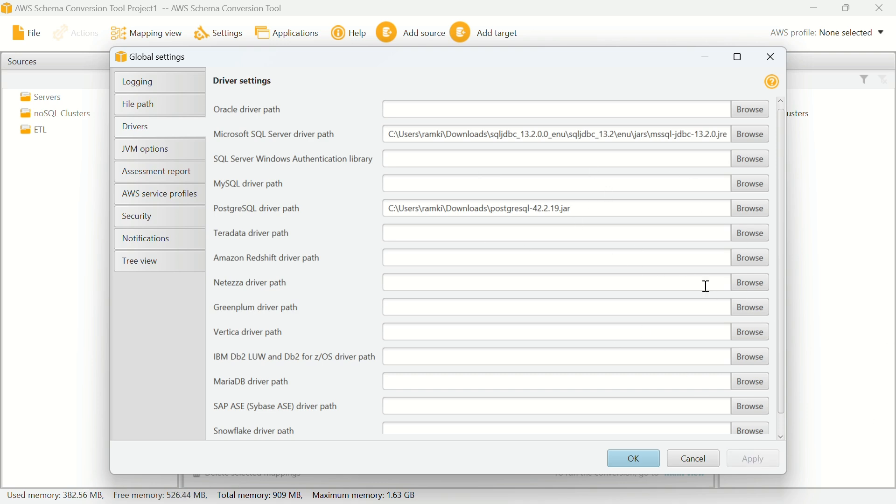
pyautogui.click(641, 465)
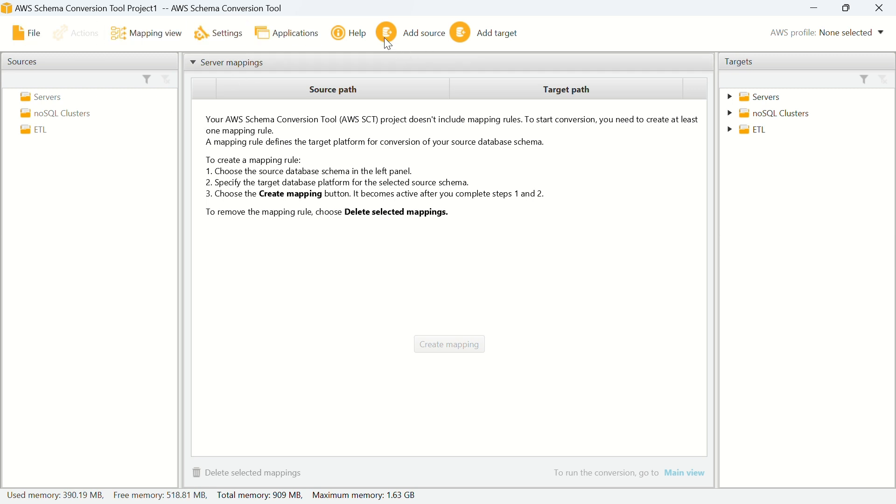
# Step: Start adding a Microsoft SQL Server source connection
pyautogui.moveTo(603, 5); pyautogui.dragTo(611, 31)
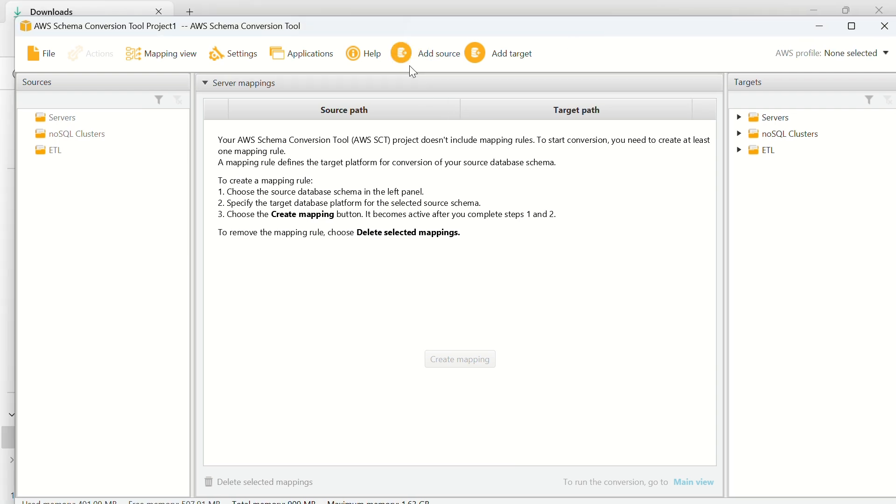
pyautogui.click(410, 61)
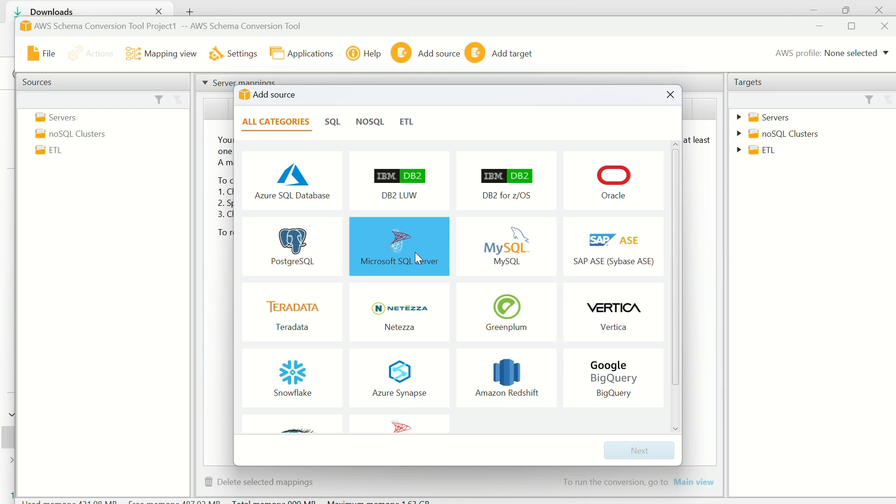
pyautogui.click(415, 252)
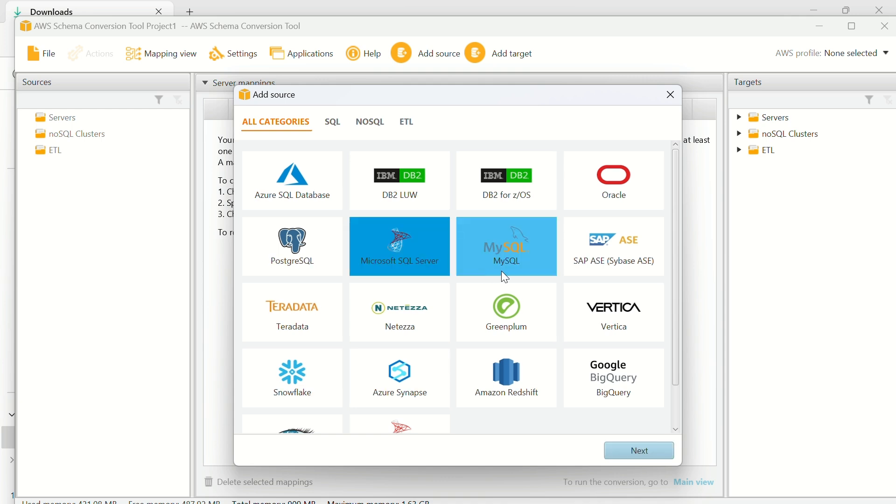
pyautogui.click(626, 446)
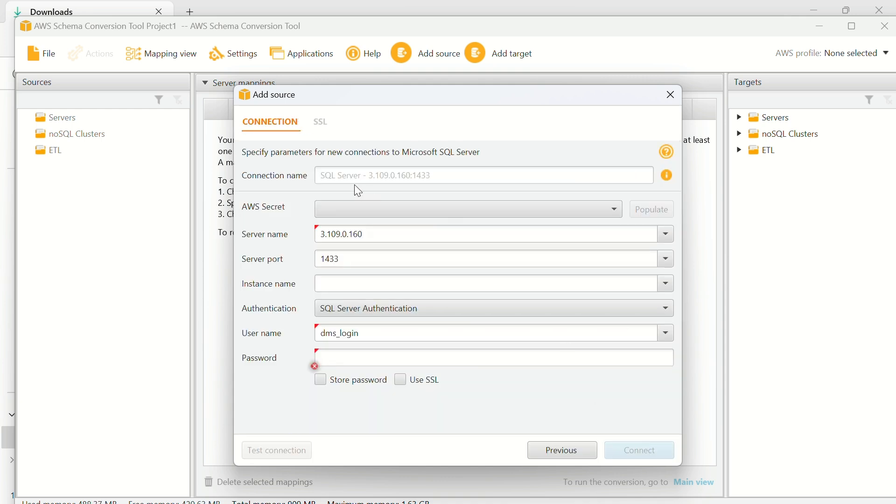
# Step: Fill in the sql_source connection's server name, user name and account password
pyautogui.moveTo(375, 234); pyautogui.dragTo(293, 236)
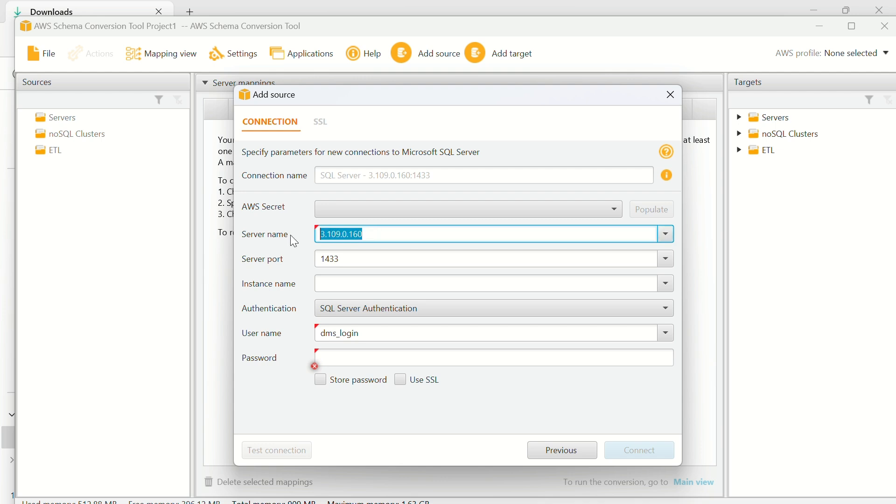
pyautogui.click(369, 332)
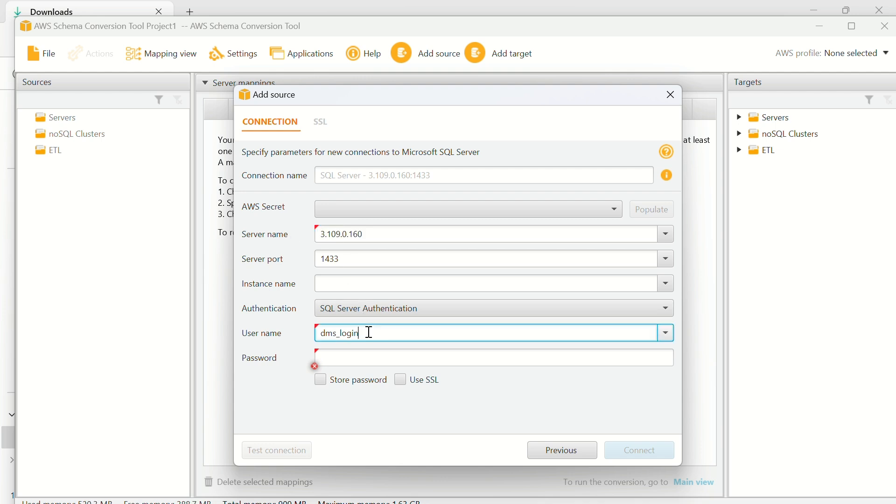
pyautogui.doubleClick(369, 332)
pyautogui.press('BackSpace')
pyautogui.write('dm')
pyautogui.click(377, 181)
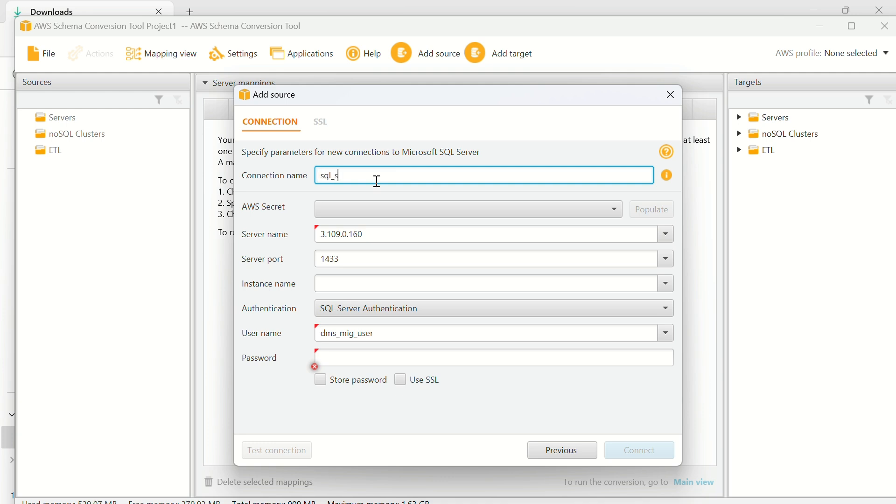
pyautogui.click(373, 355)
pyautogui.write('***')
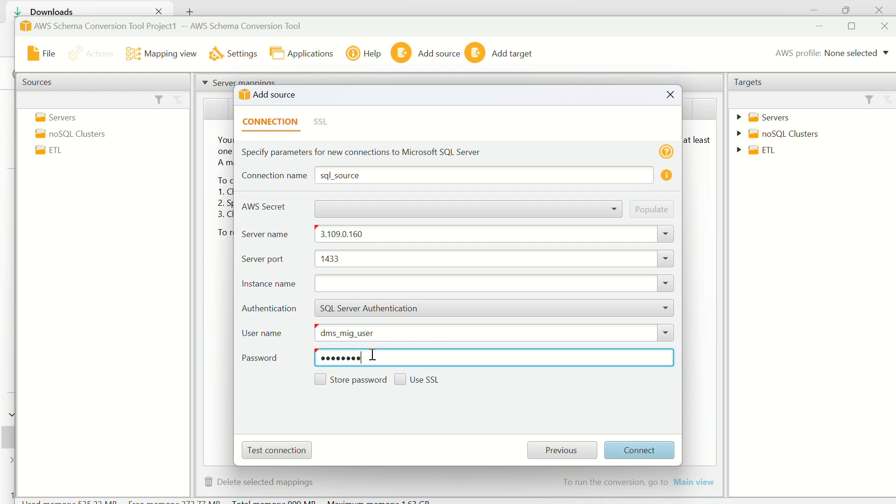
# Step: Test the SQL Server connection, accept the unencrypted-connection warnings, and connect
pyautogui.click(285, 447)
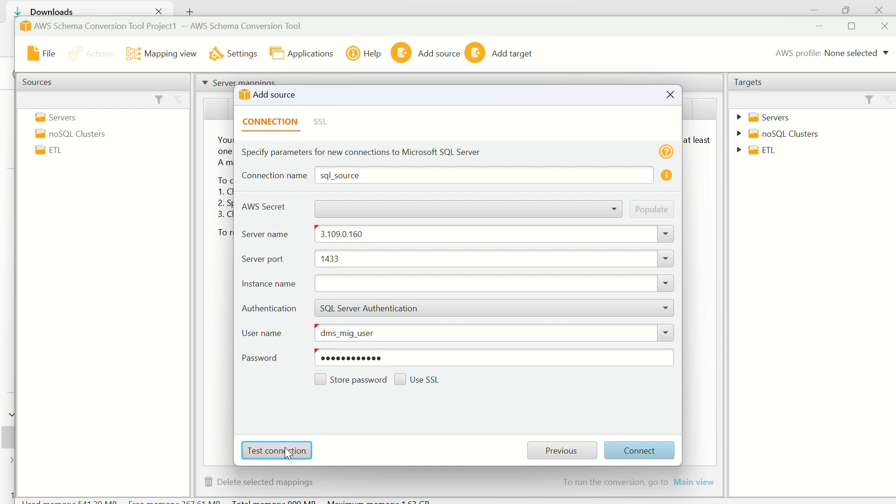
pyautogui.click(432, 318)
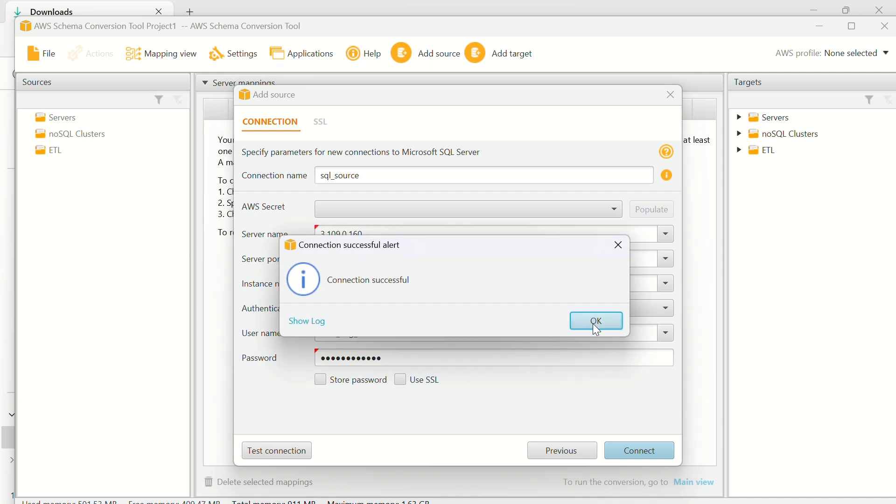
pyautogui.click(595, 322)
pyautogui.click(651, 456)
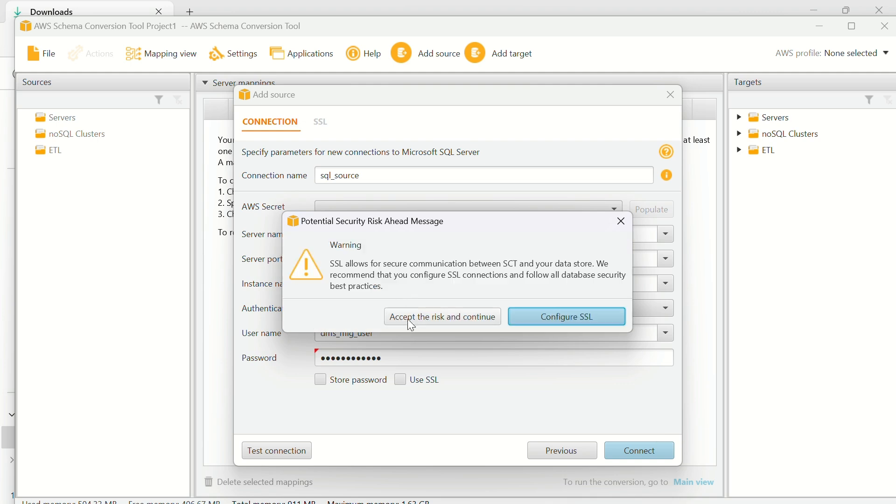
pyautogui.click(414, 321)
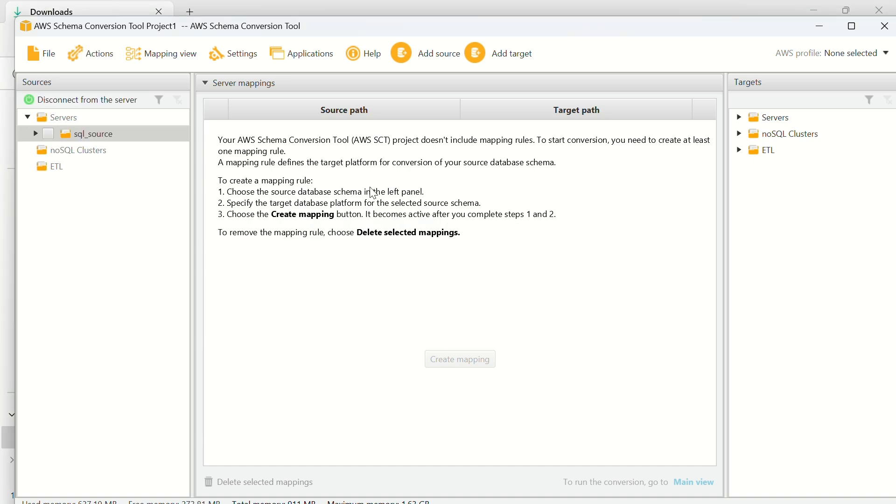
# Step: Add an Amazon Aurora (PostgreSQL compatible) target and name the connection psql_target
pyautogui.click(478, 52)
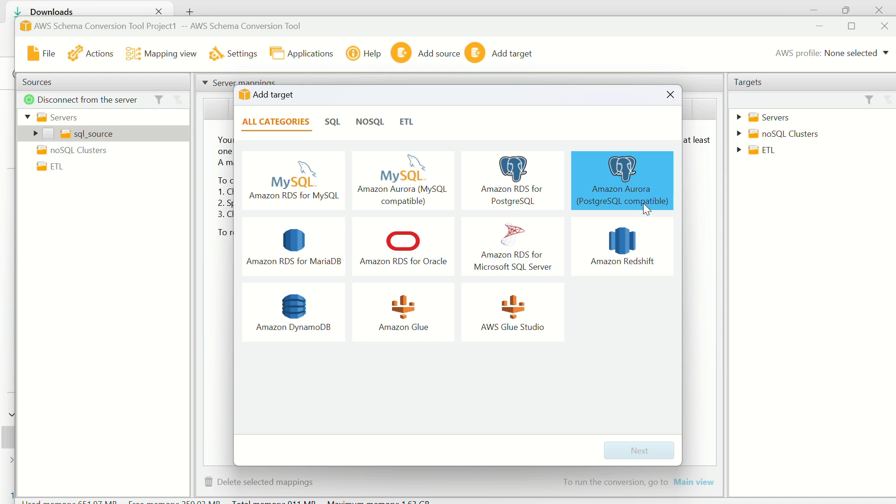
pyautogui.click(631, 198)
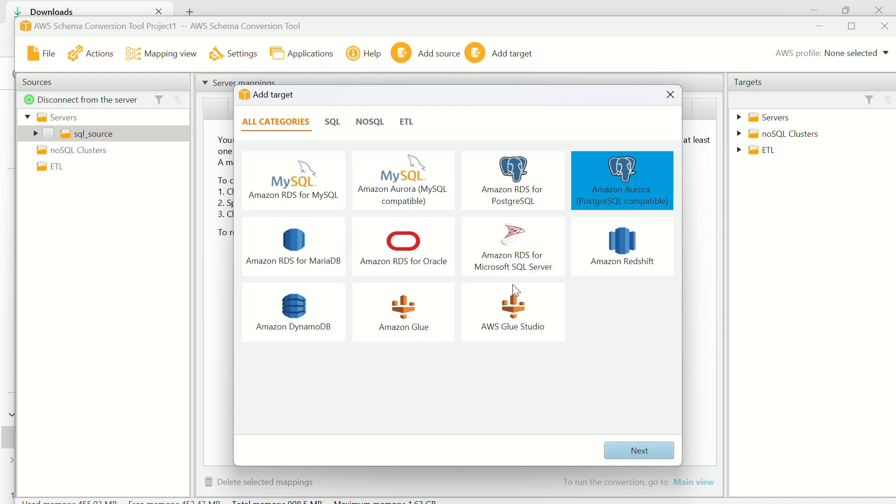
pyautogui.click(632, 441)
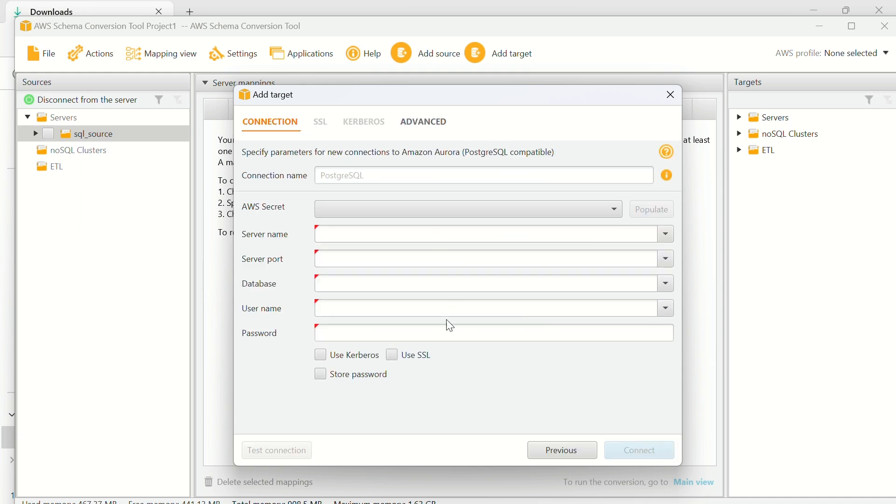
pyautogui.click(350, 174)
pyautogui.write('psq')
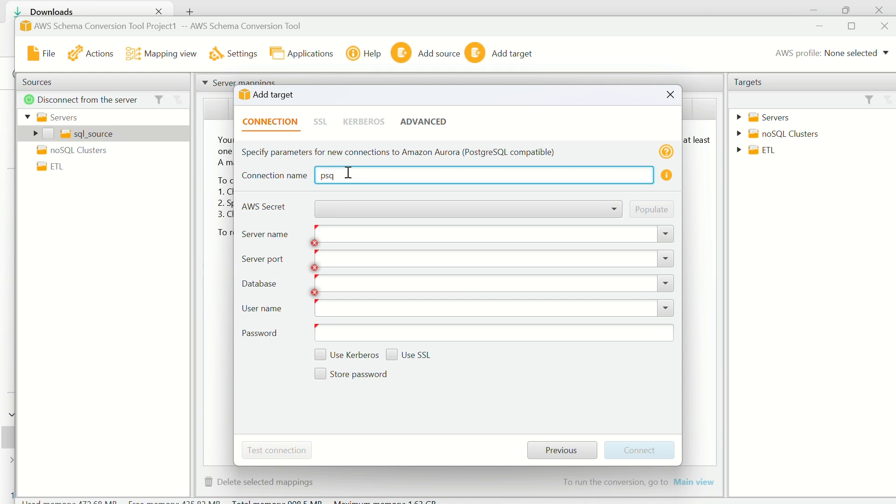
pyautogui.write('l_target')
pyautogui.click(340, 234)
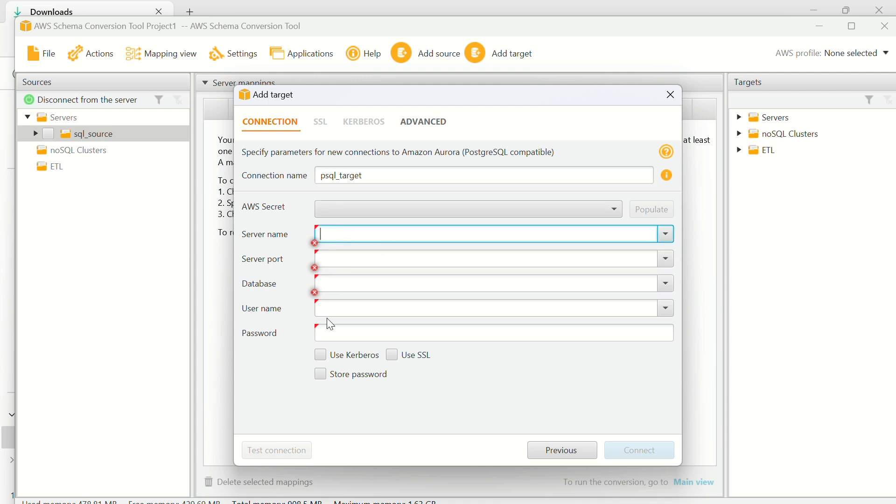
pyautogui.press('super+Tab')
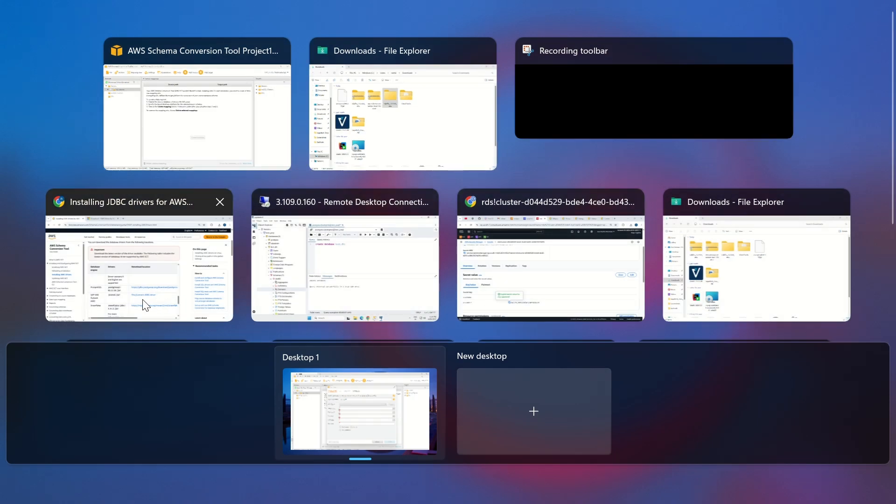
# Step: Copy the psql-test-rds writer endpoint from the RDS console and return to the Add target form
pyautogui.click(186, 278)
pyautogui.scroll(-3, 184, 276)
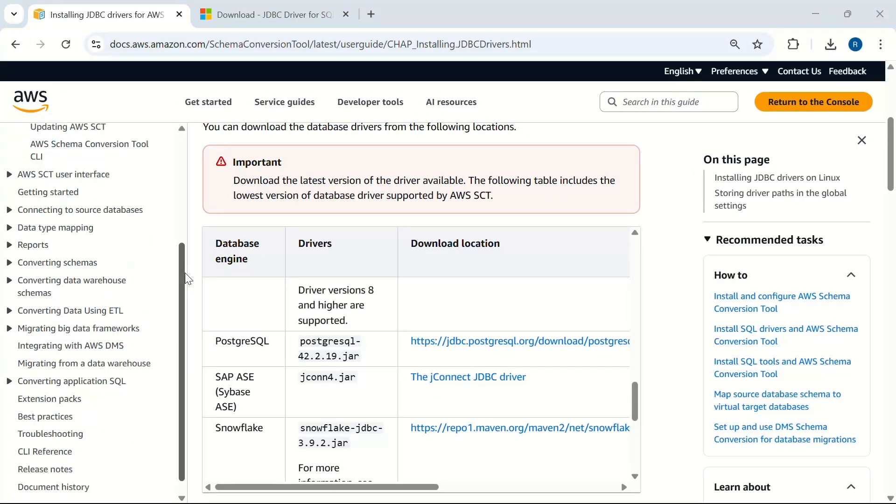
pyautogui.press('super+Tab')
pyautogui.click(374, 225)
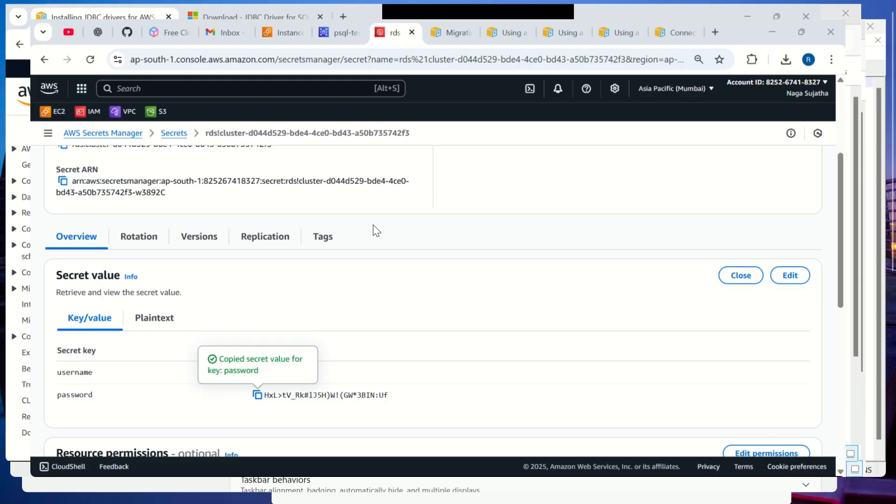
pyautogui.click(328, 17)
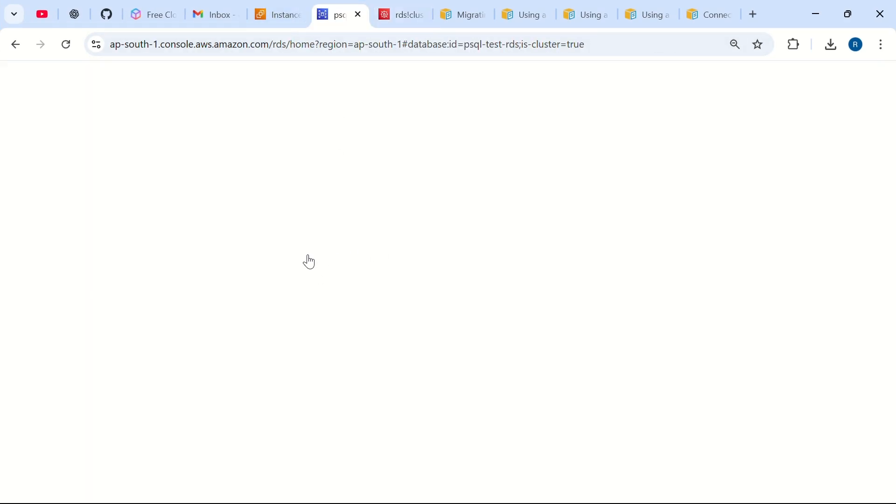
pyautogui.press('super+Tab')
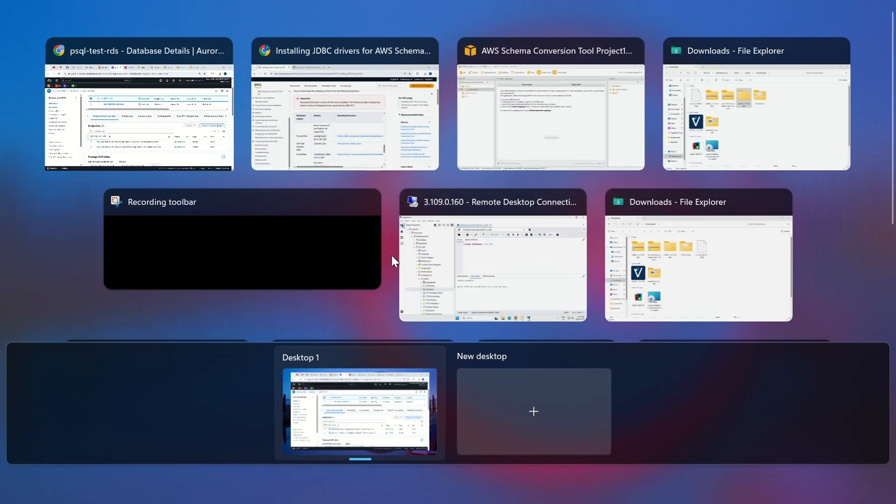
pyautogui.click(560, 121)
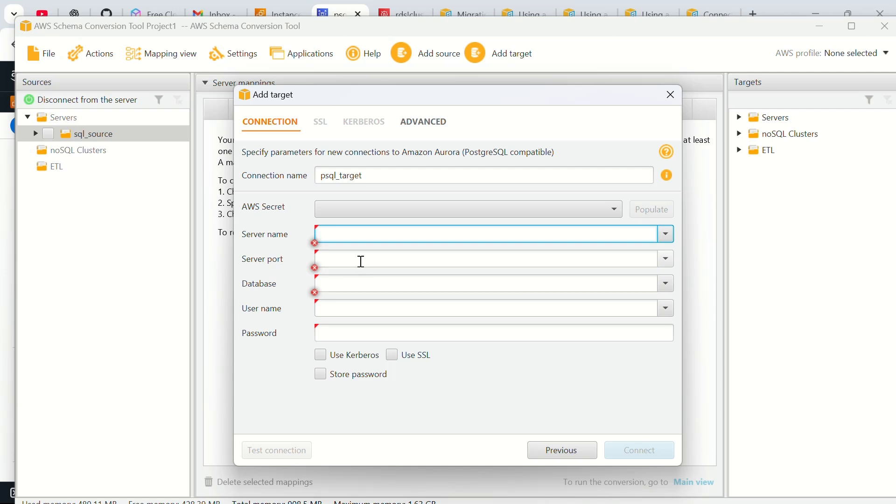
# Step: Enter the copied endpoint as server name, port 5432 and database test_db for psql_target
pyautogui.write('psql-test-rds.cluster-c7q6ggk0mzx5.ap-south-1.rds.amazonaws.com')
pyautogui.click(356, 260)
pyautogui.write('5432')
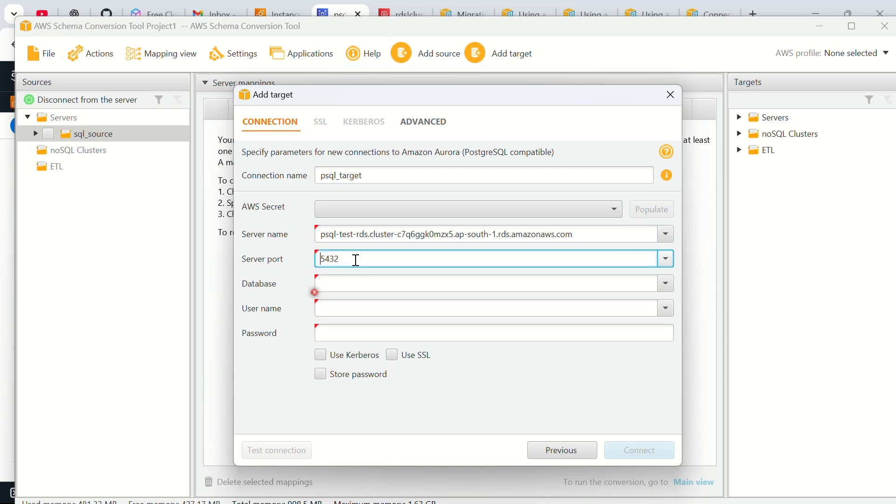
pyautogui.click(351, 290)
pyautogui.write('test_db')
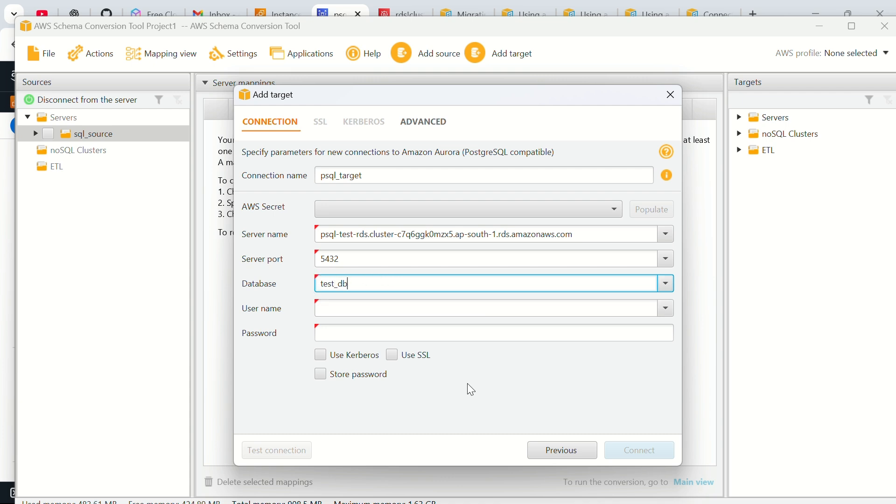
pyautogui.press('super+Tab')
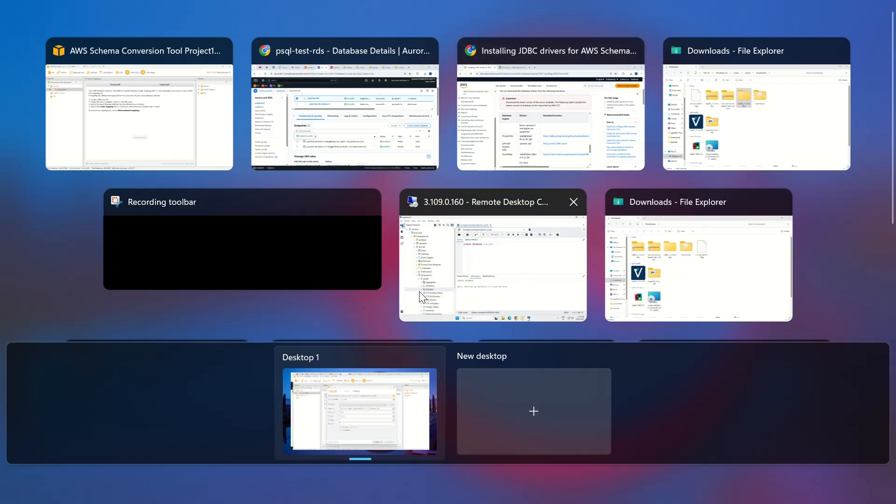
pyautogui.click(476, 275)
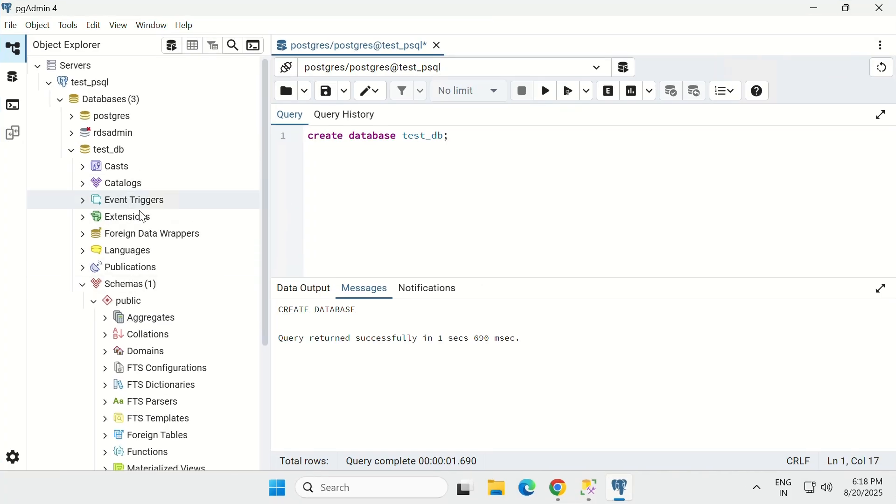
pyautogui.press('super+Tab')
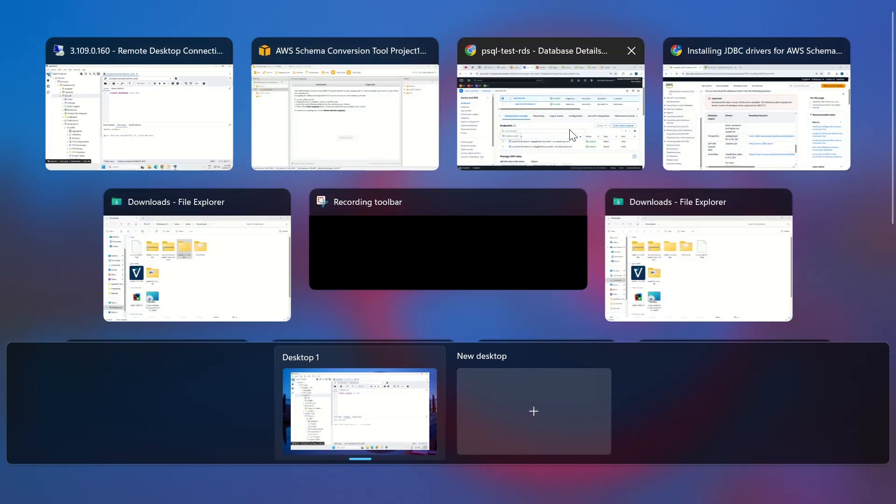
pyautogui.click(695, 120)
pyautogui.press('super+Tab')
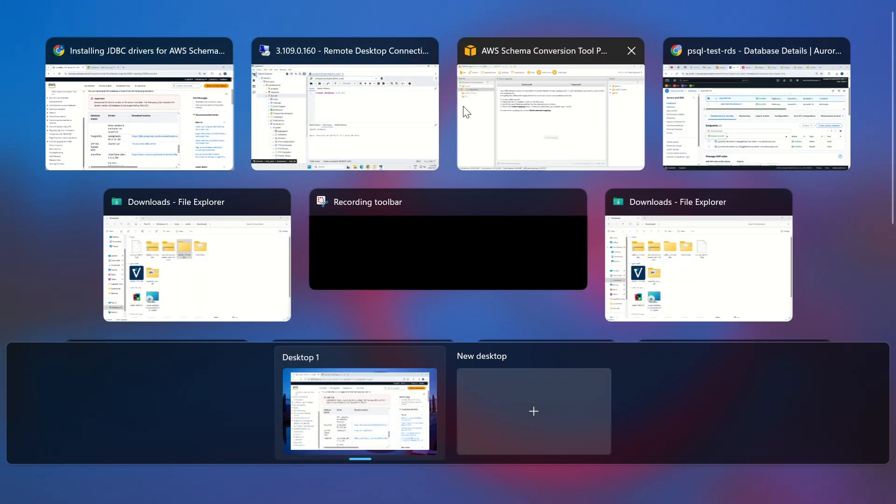
pyautogui.click(747, 135)
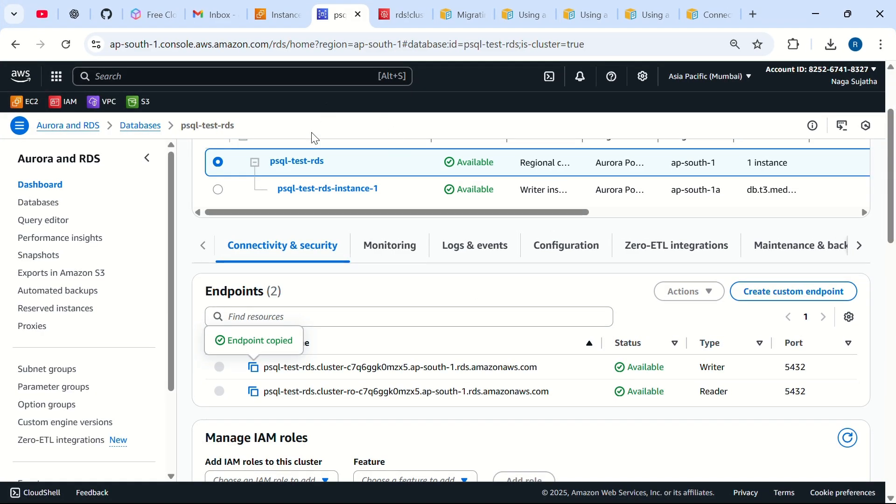
# Step: Review the cluster's Secrets Manager secret, then return to the psql_target Add target form
pyautogui.hotkey('ctrl', 'Tab')
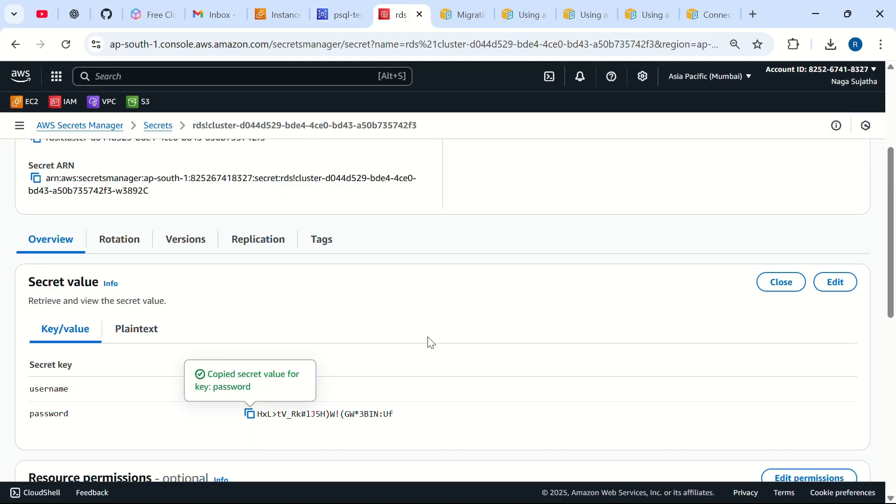
pyautogui.scroll(4, 431, 343)
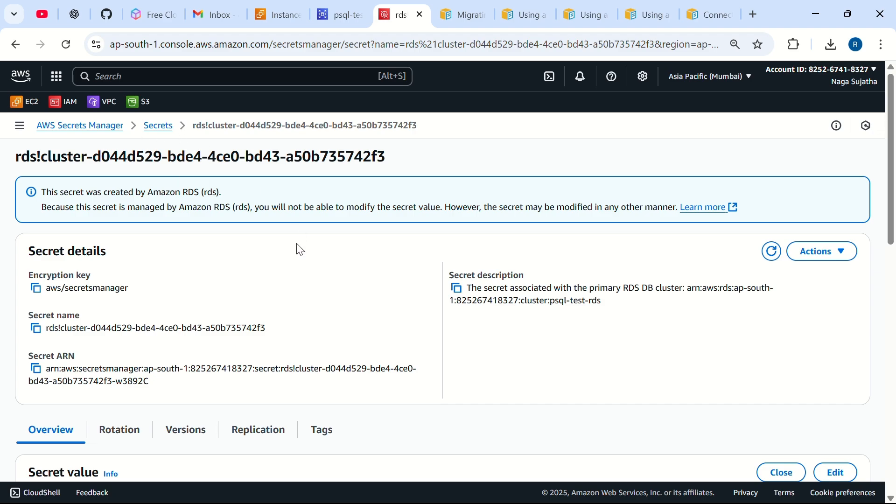
pyautogui.press('super+Tab')
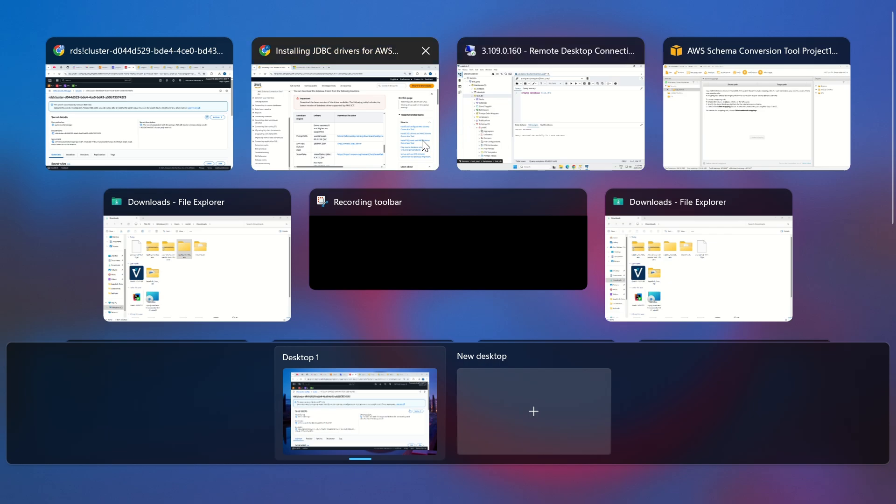
pyautogui.click(712, 104)
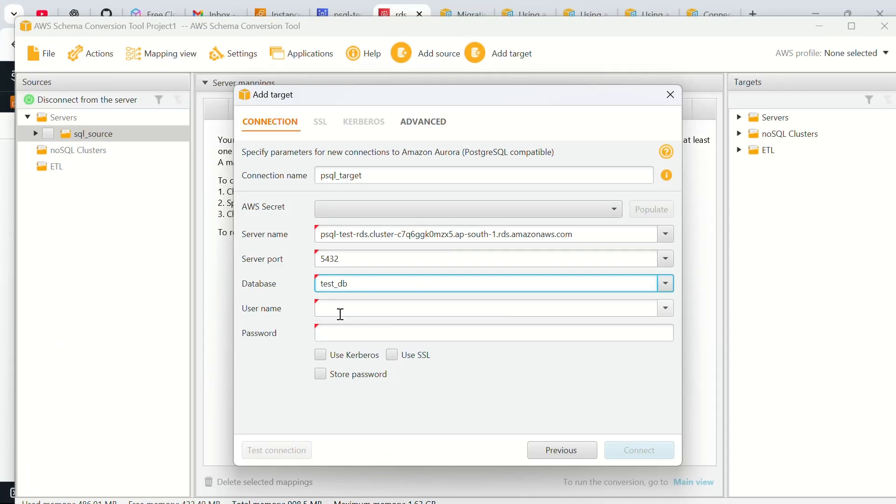
# Step: Enter postgres as the user name and paste the cluster password copied from Secrets Manager
pyautogui.click(335, 310)
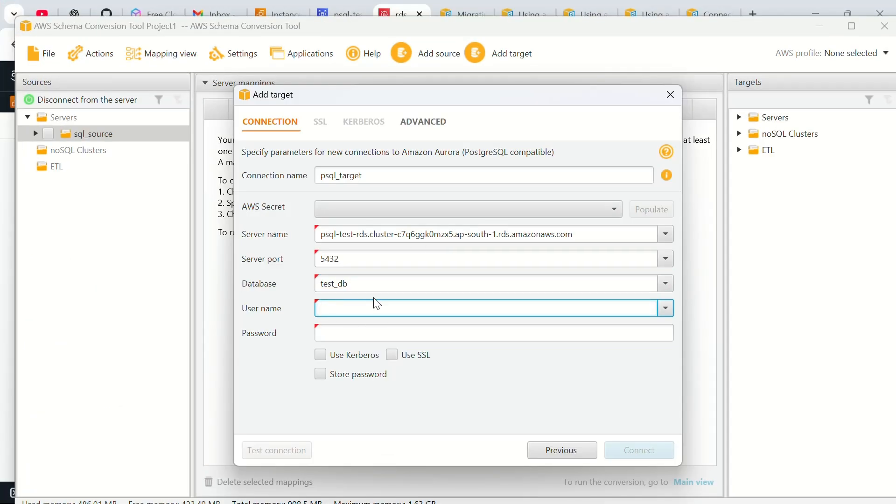
pyautogui.write('postgres')
pyautogui.hotkey('alt', 'Tab')
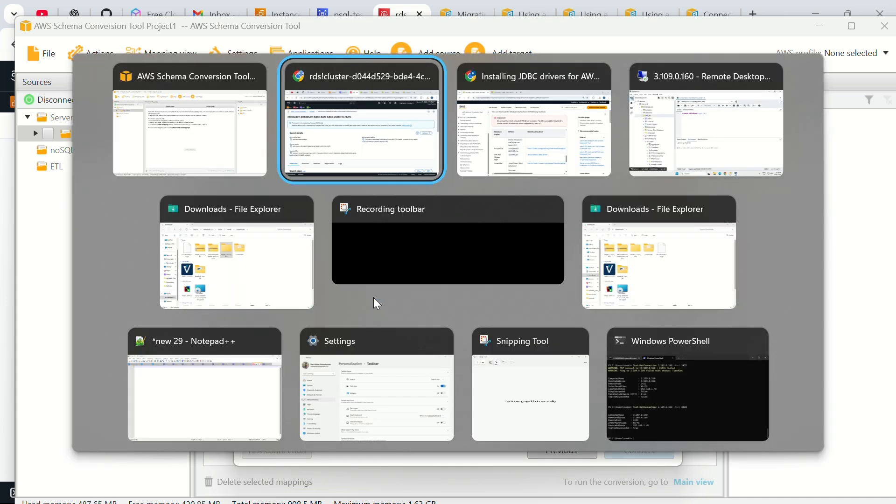
pyautogui.scroll(-3, 254, 386)
pyautogui.click(250, 427)
pyautogui.scroll(-2, 279, 372)
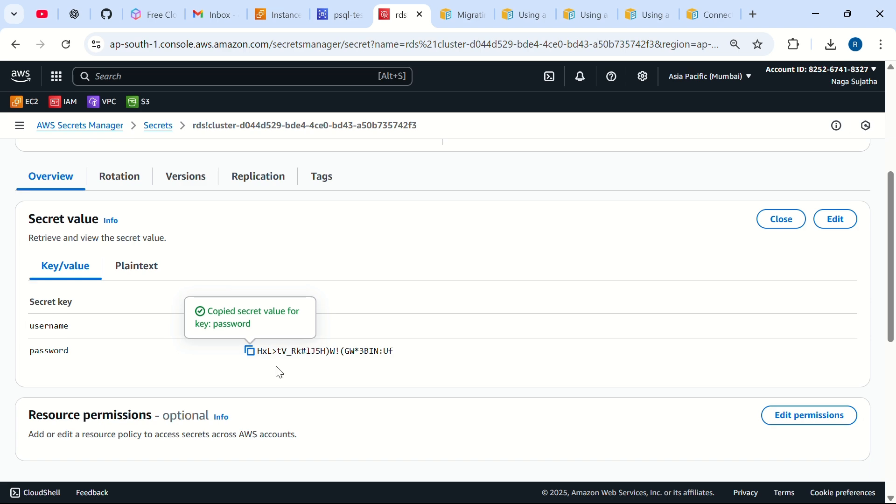
pyautogui.click(250, 354)
pyautogui.hotkey('alt', 'Tab')
pyautogui.click(351, 331)
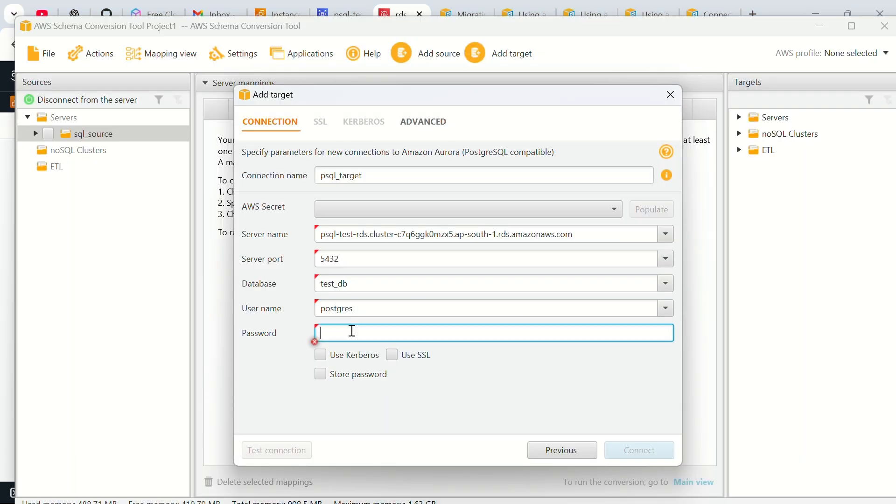
pyautogui.hotkey('ctrl', 'v')
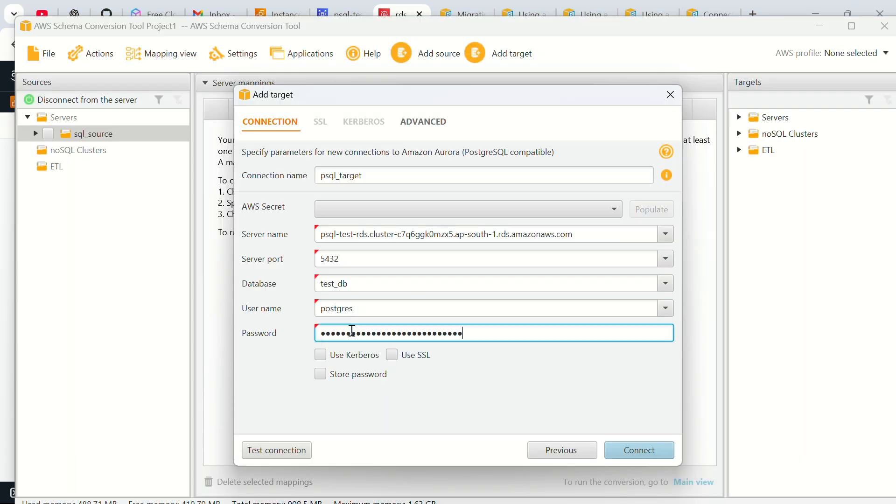
# Step: Test the psql_target connection, accepting the SSL risk, and connect once it succeeds
pyautogui.click(297, 451)
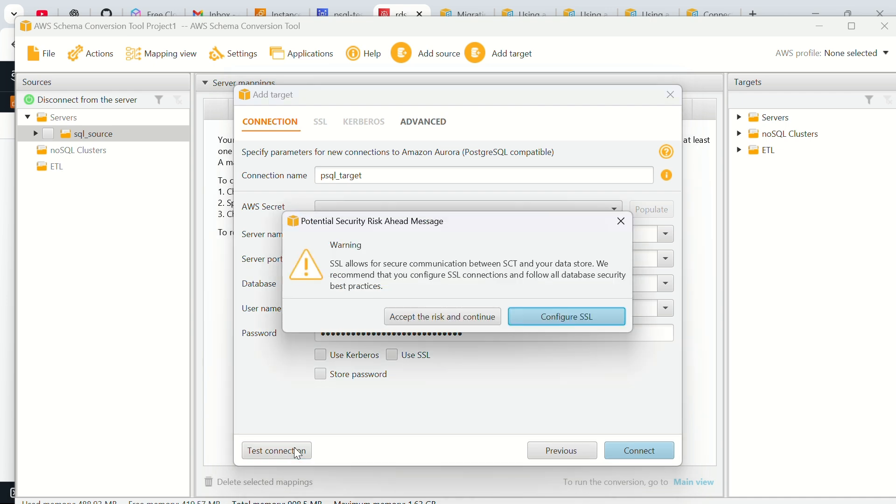
pyautogui.click(453, 316)
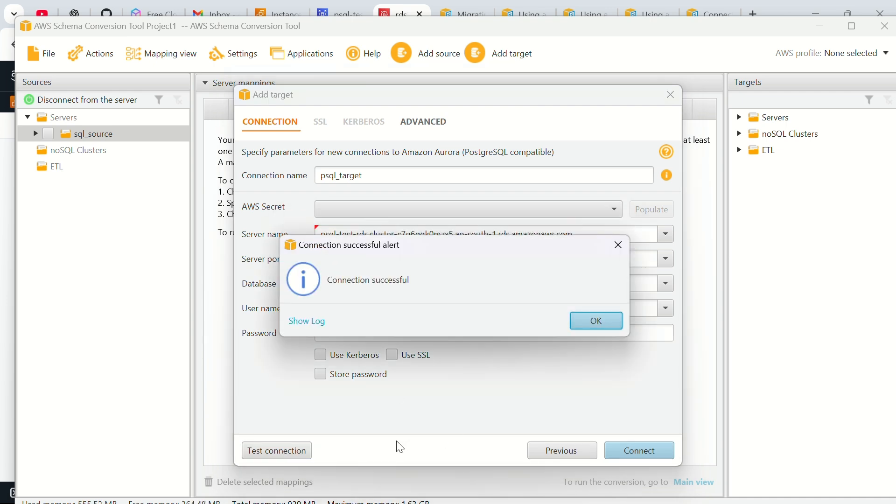
pyautogui.click(595, 318)
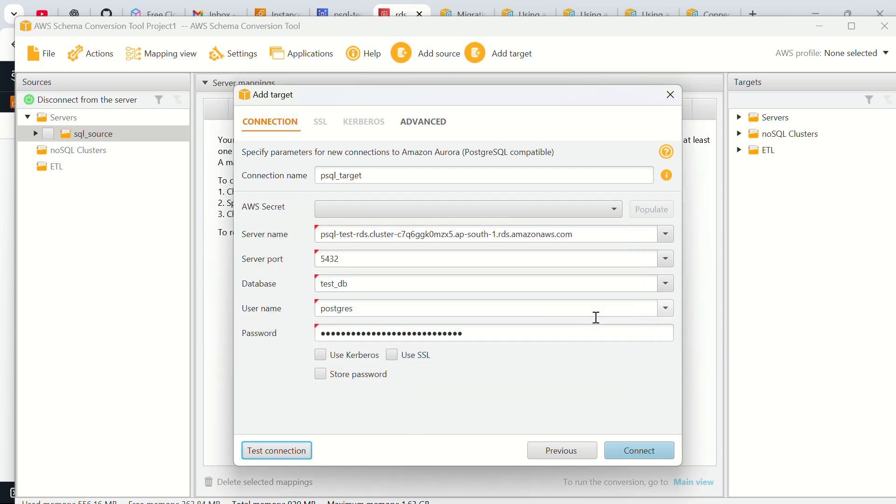
pyautogui.click(652, 452)
# Step: Finish connecting, then check test_db in the sql_source tree and expand it to its dbo schema
pyautogui.click(449, 316)
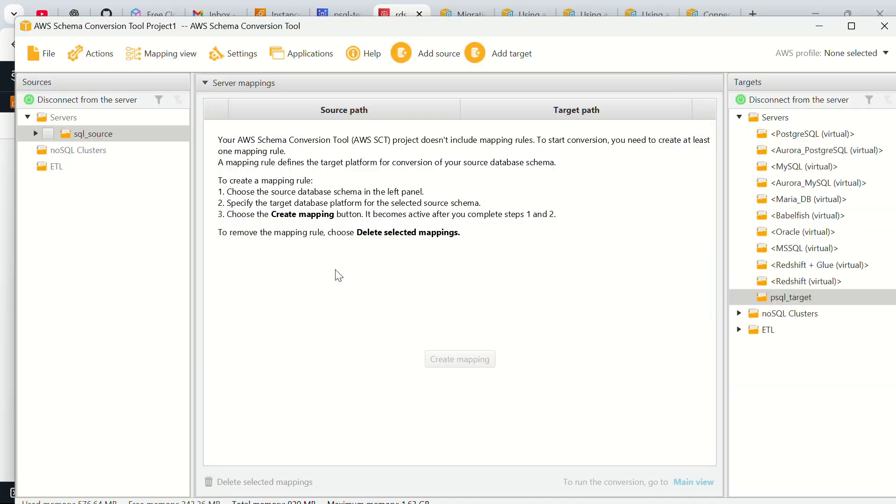
pyautogui.click(37, 133)
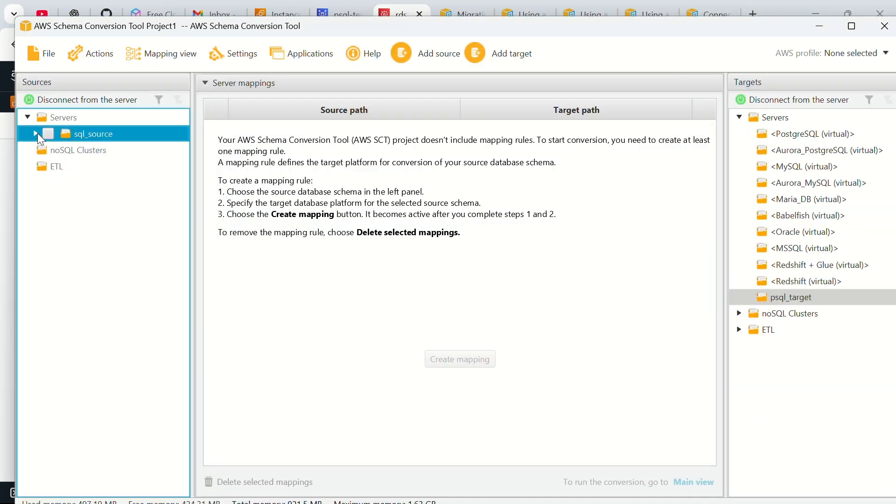
pyautogui.click(45, 150)
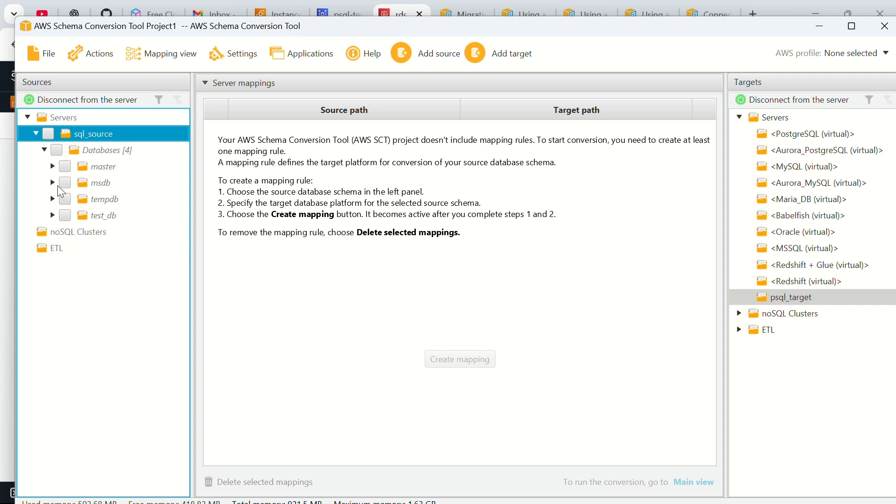
pyautogui.click(51, 216)
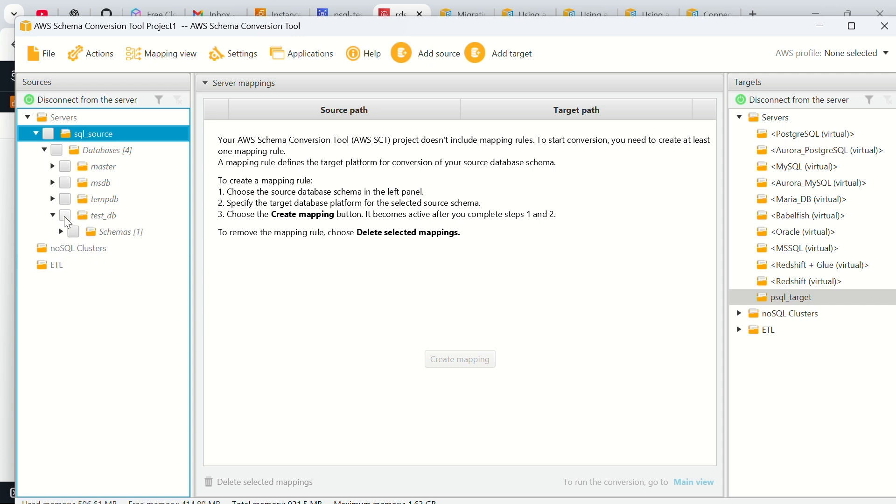
pyautogui.click(66, 215)
pyautogui.click(62, 232)
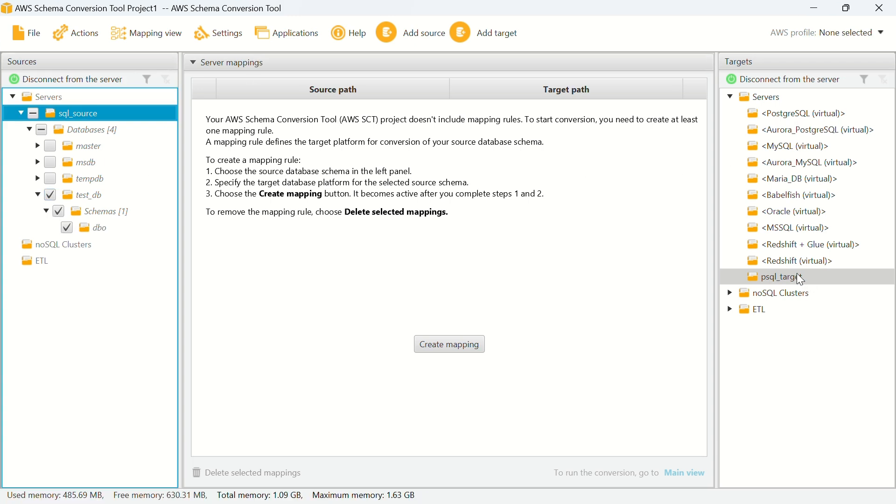
# Step: Map the dbo schema to psql_target, tick the new mapping, and switch to Main view
pyautogui.click(797, 276)
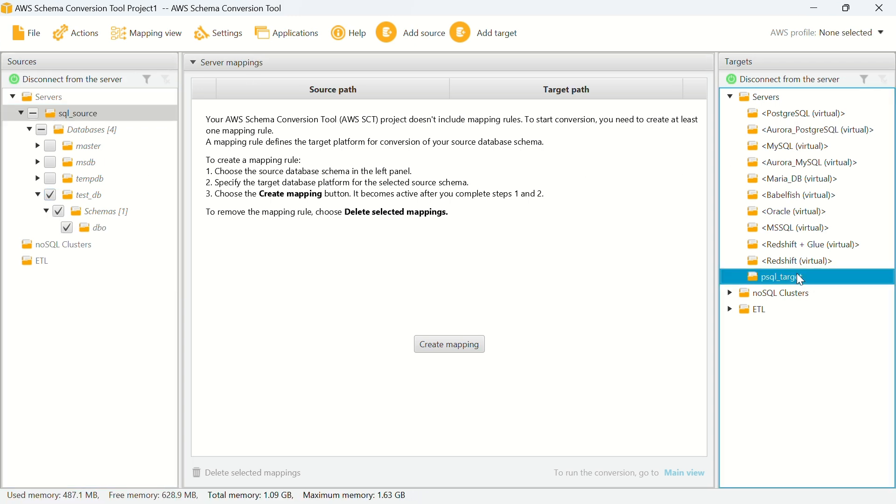
pyautogui.click(435, 347)
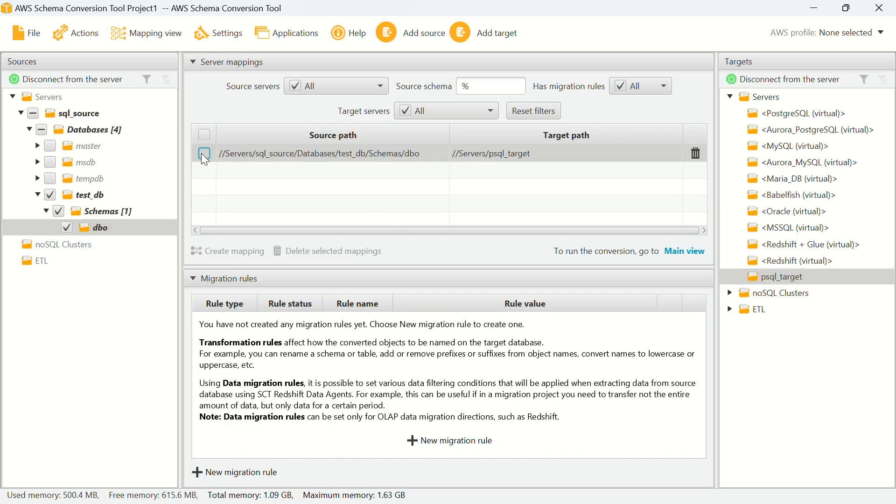
pyautogui.click(204, 155)
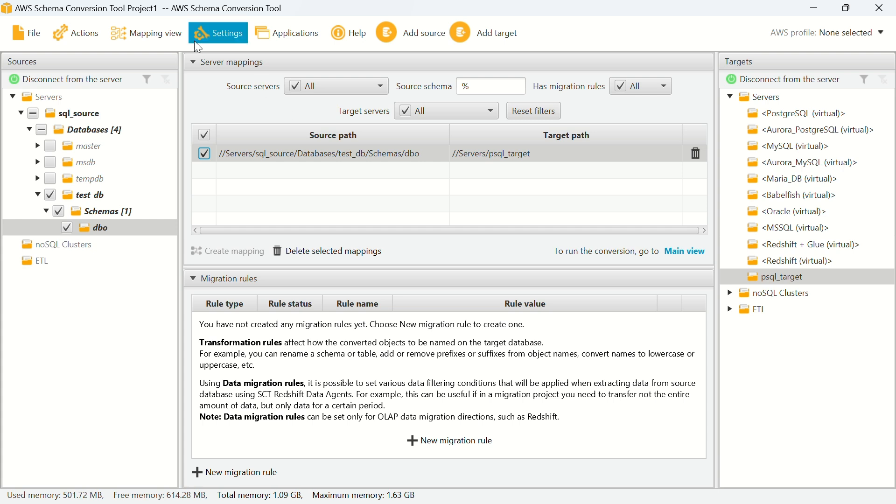
pyautogui.click(153, 35)
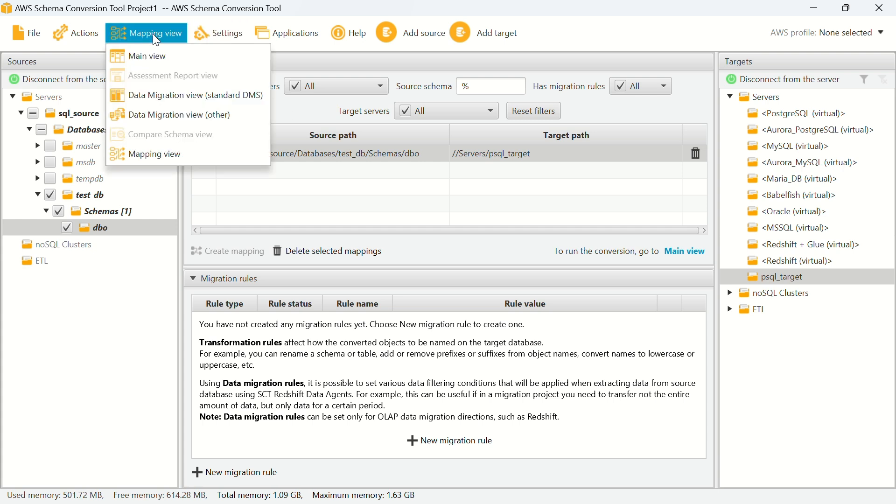
pyautogui.click(160, 66)
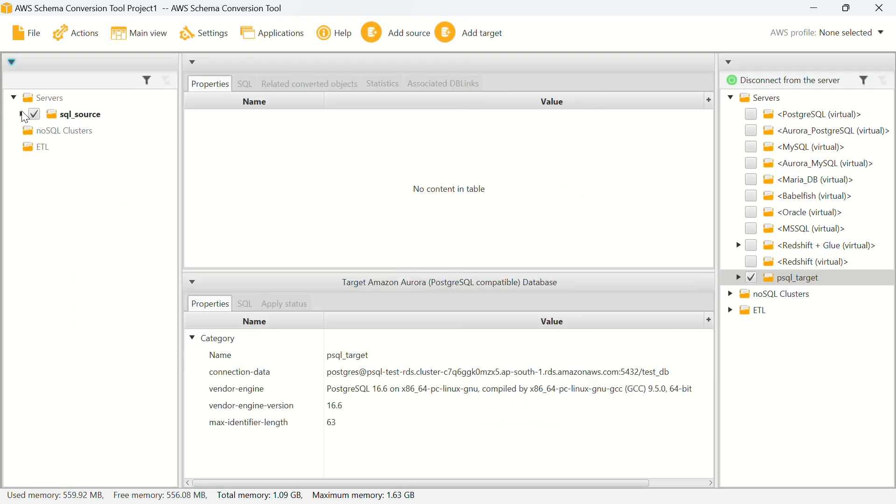
# Step: Uncheck sql_source so only test_db is checked, then expand test_db and show its properties
pyautogui.click(22, 115)
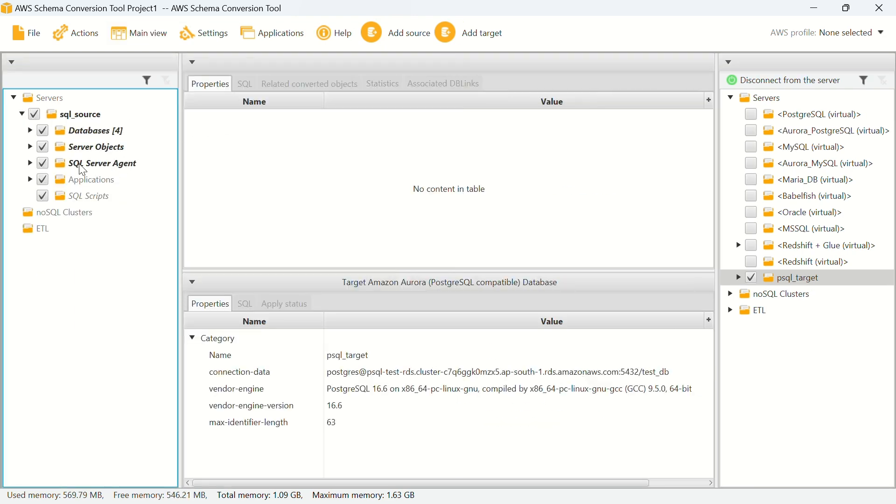
pyautogui.click(29, 131)
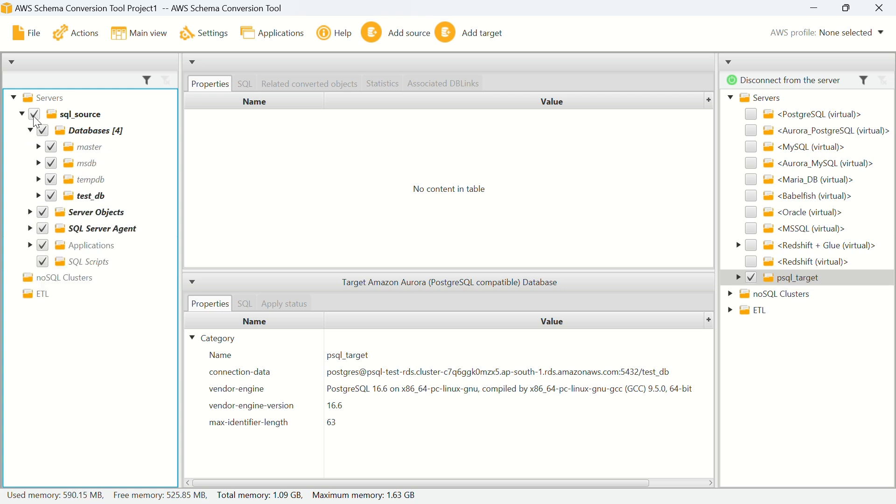
pyautogui.click(34, 117)
pyautogui.click(51, 196)
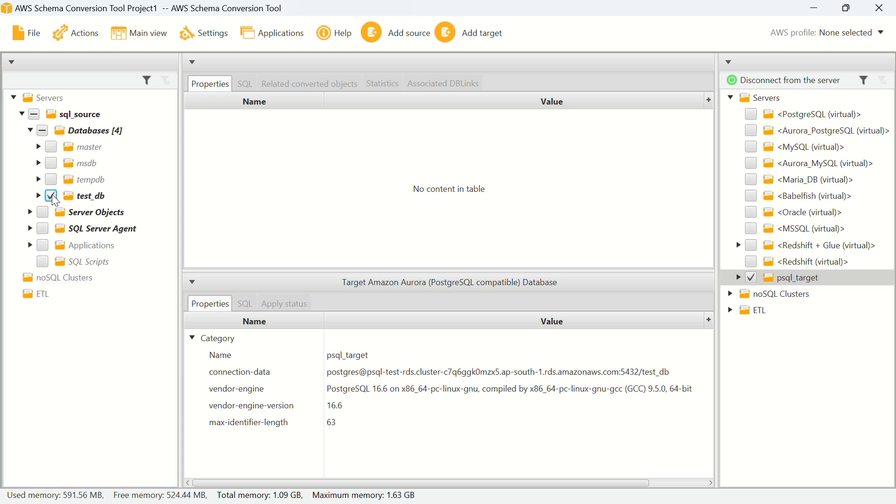
pyautogui.click(38, 195)
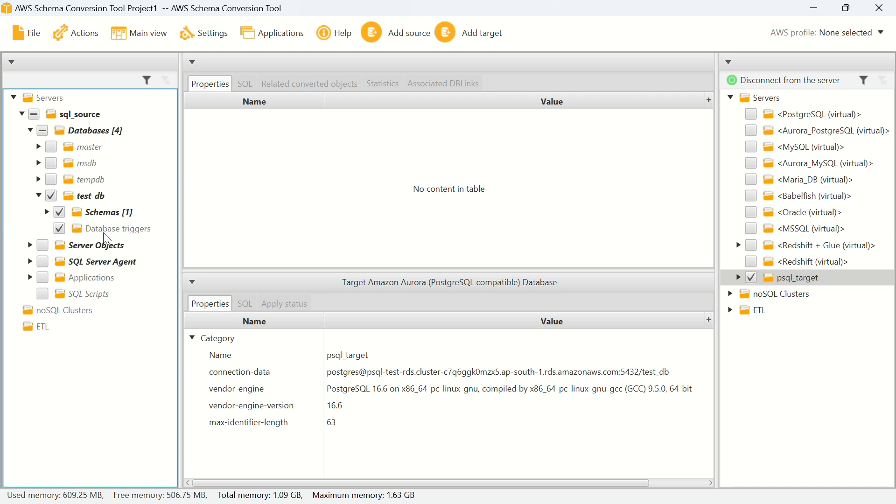
pyautogui.click(92, 199)
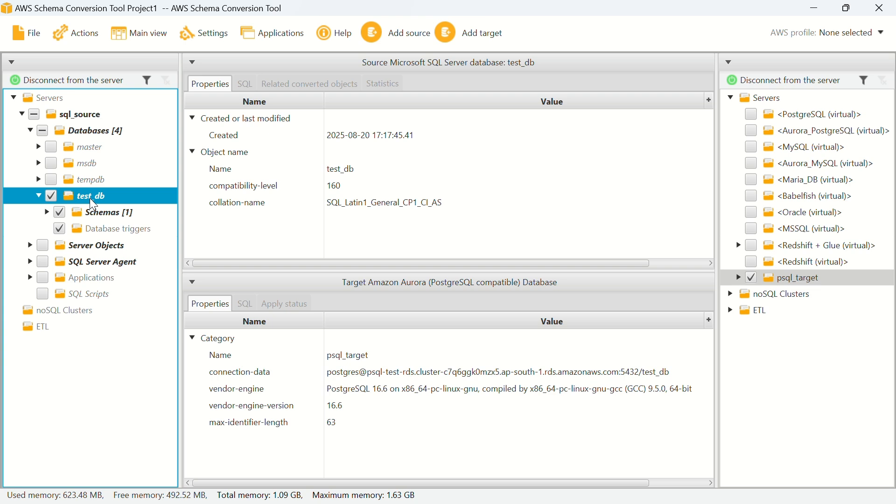
pyautogui.rightClick(108, 198)
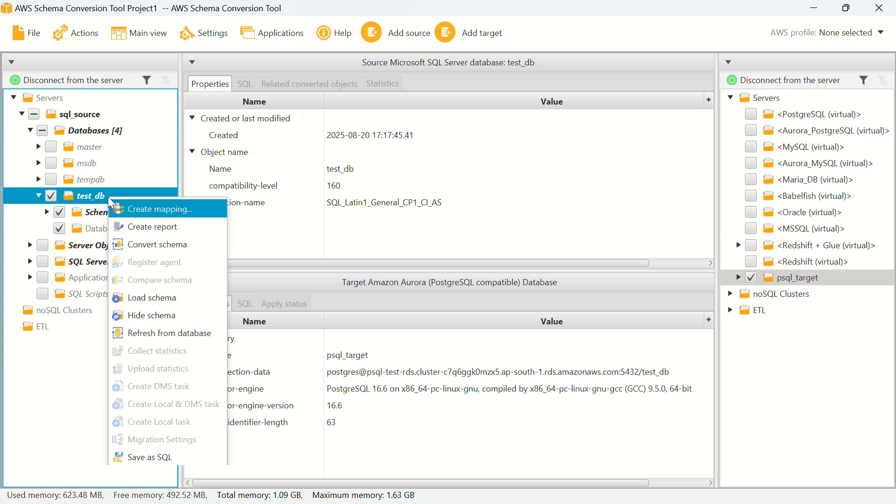
# Step: Load test_db's schema and create the migration assessment report for test_db.dbo
pyautogui.click(143, 301)
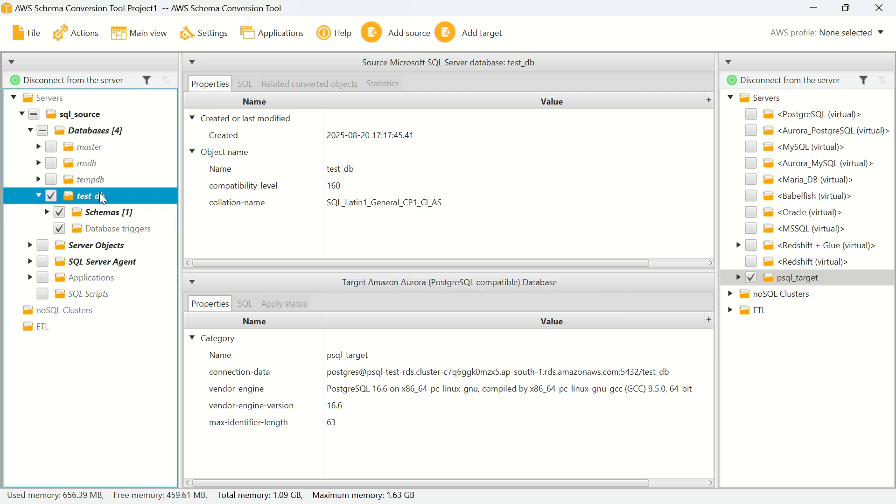
pyautogui.rightClick(100, 193)
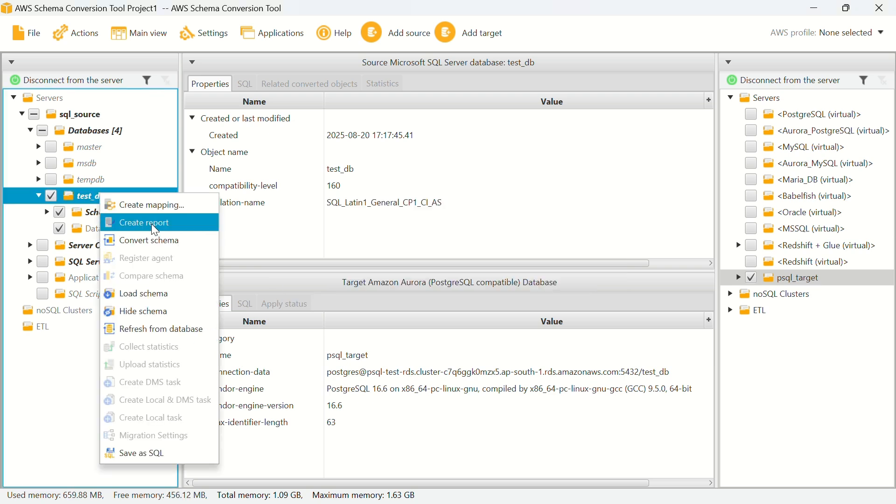
pyautogui.click(153, 225)
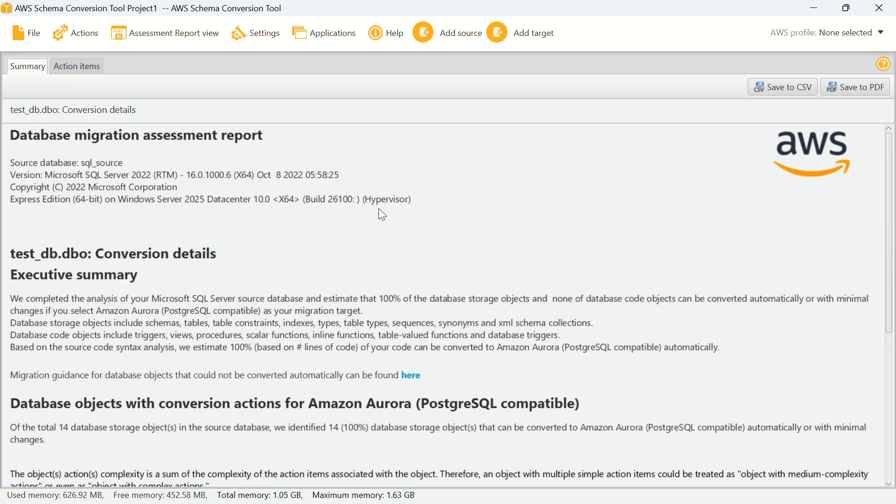
# Step: Review the report's conversion statistics chart with 14 convertible storage objects, then return to Main view
pyautogui.scroll(-3, 301, 216)
pyautogui.scroll(-8, 298, 211)
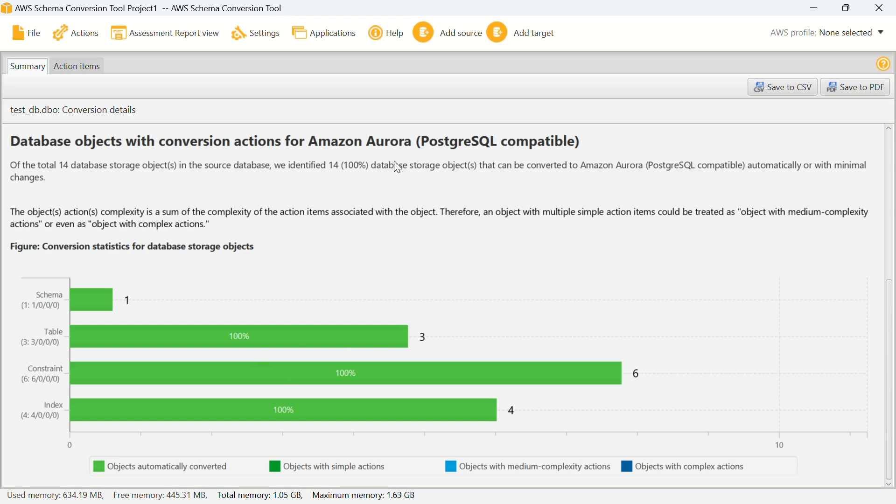
pyautogui.click(153, 31)
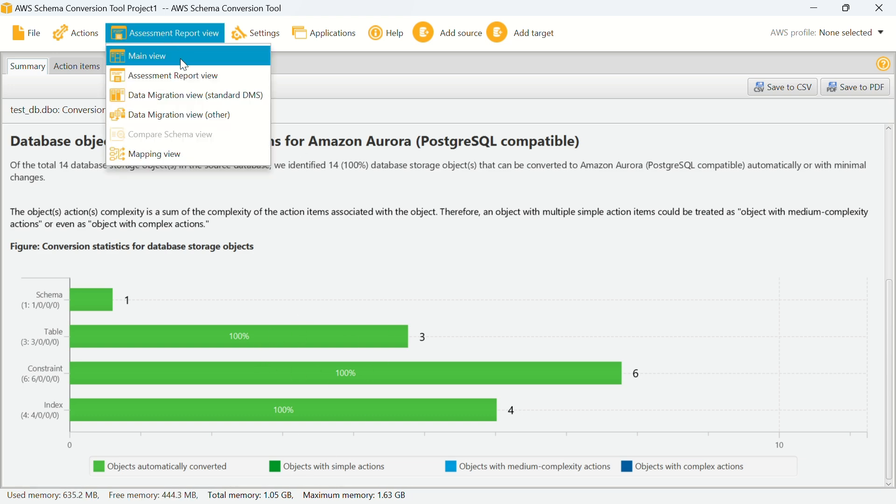
pyautogui.click(180, 58)
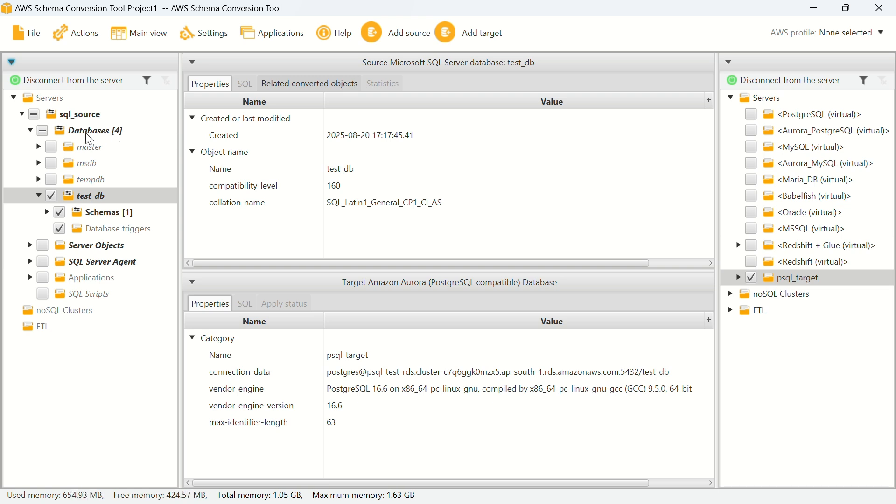
# Step: Convert the checked schema from Databases [4], agreeing to replace existing converted objects
pyautogui.click(88, 134)
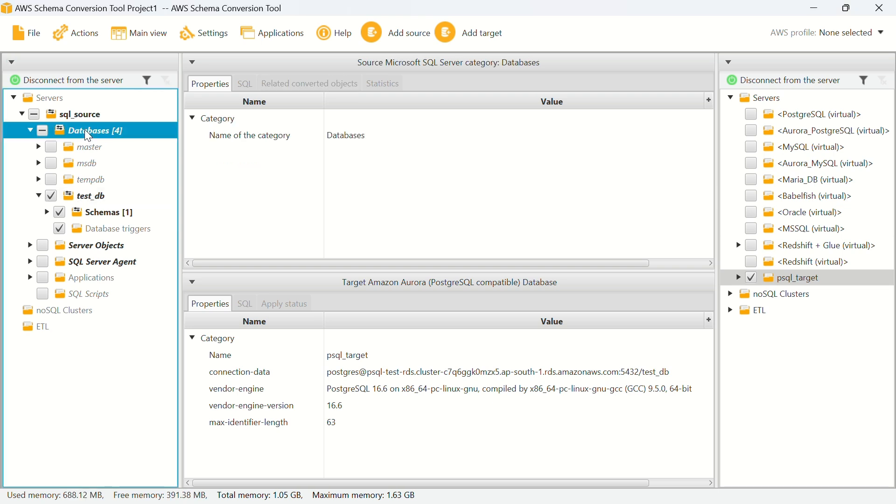
pyautogui.rightClick(85, 131)
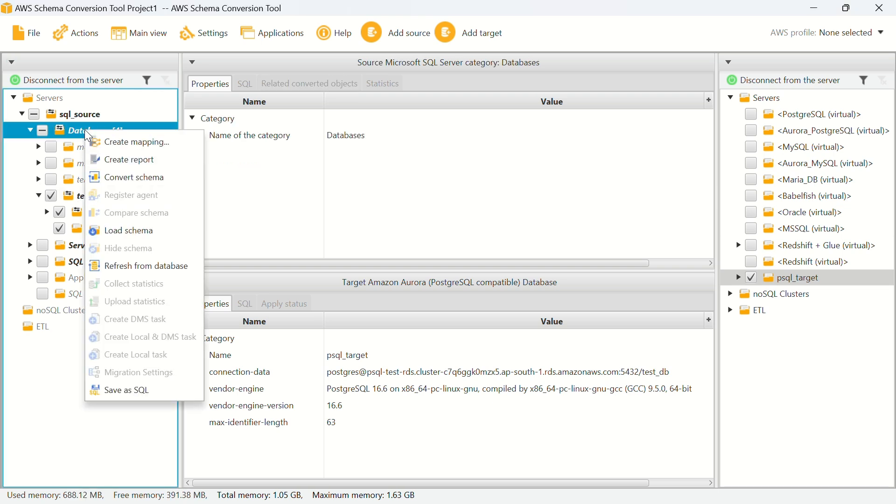
pyautogui.click(144, 178)
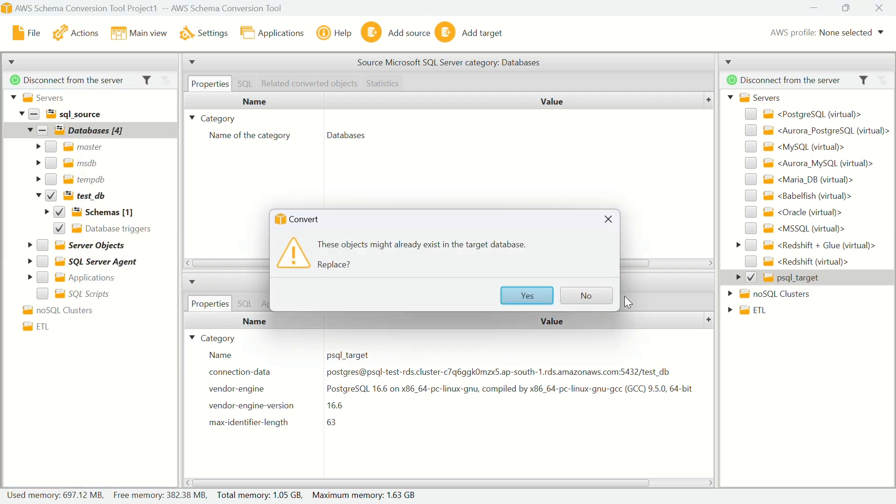
pyautogui.click(530, 297)
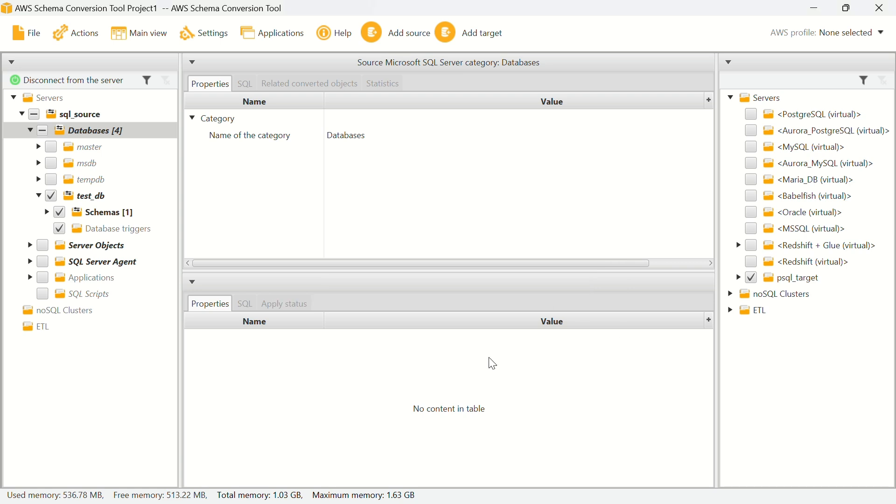
# Step: Expand psql_target down to test_db_dbo's Tables and view the converted customers CREATE TABLE script
pyautogui.click(740, 278)
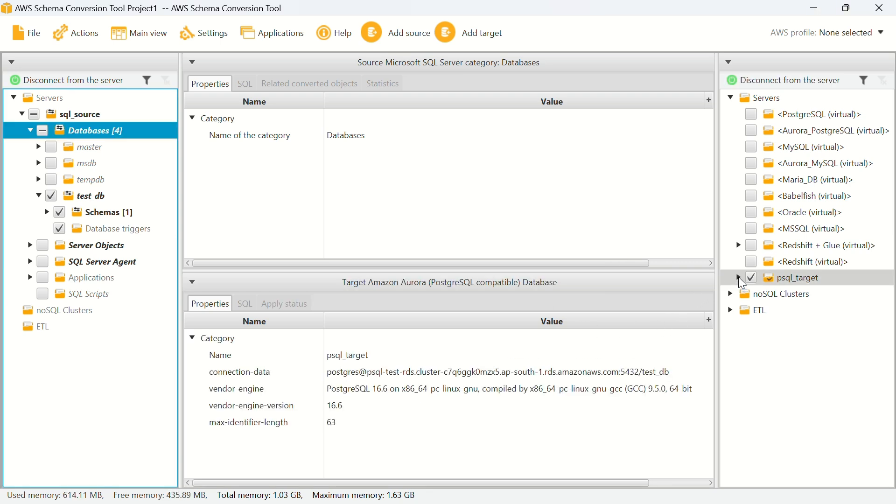
pyautogui.click(739, 276)
pyautogui.click(746, 294)
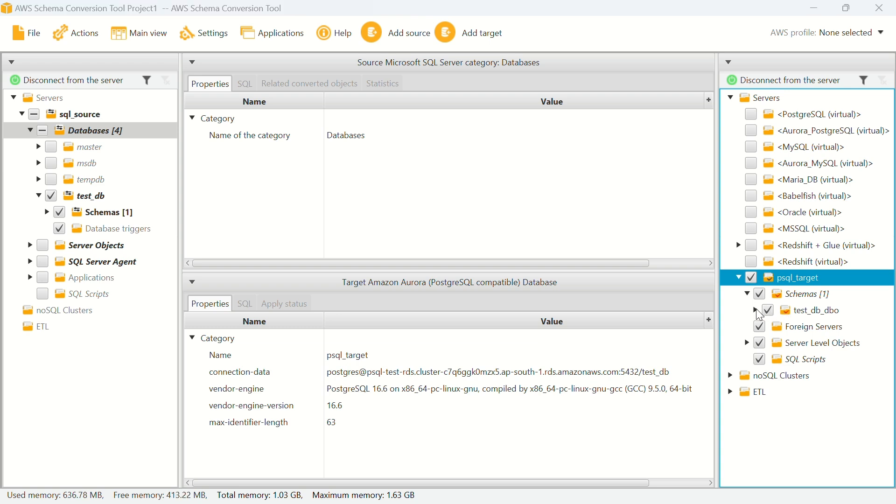
pyautogui.click(756, 311)
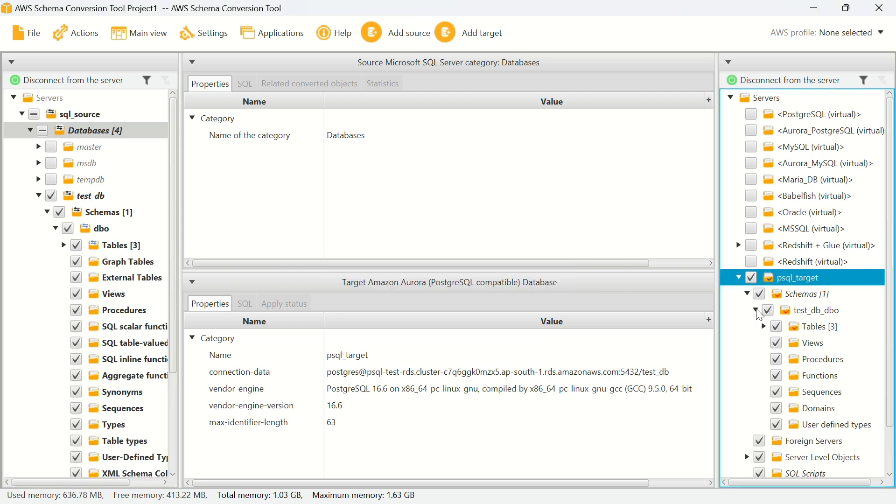
pyautogui.click(807, 327)
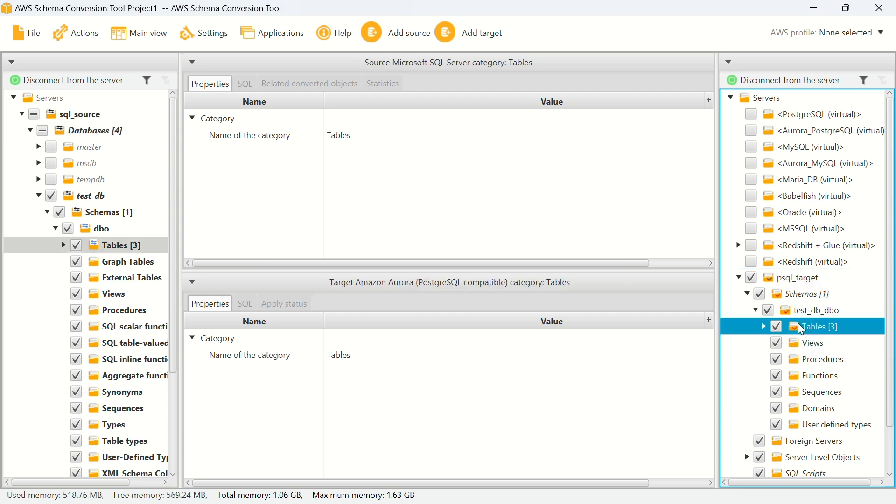
pyautogui.click(764, 326)
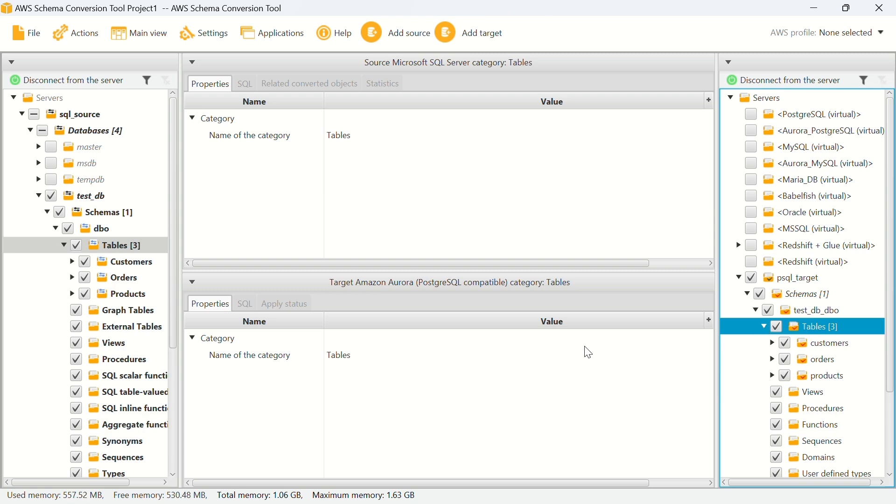
pyautogui.click(822, 344)
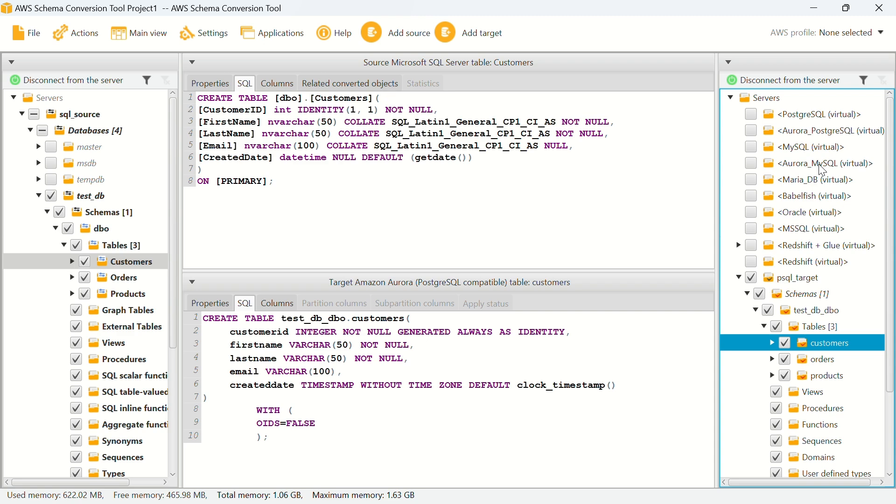
# Step: Apply the converted test_db_dbo schema to the Aurora PostgreSQL database and confirm with Yes
pyautogui.rightClick(803, 280)
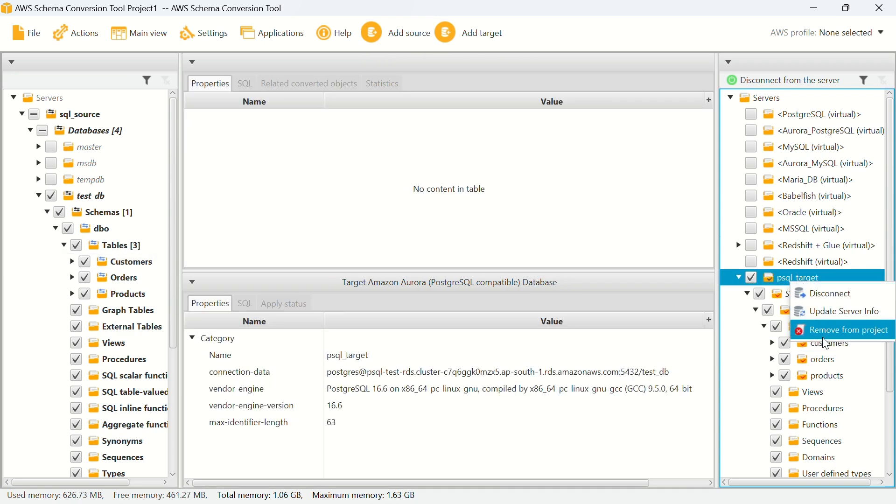
pyautogui.click(746, 362)
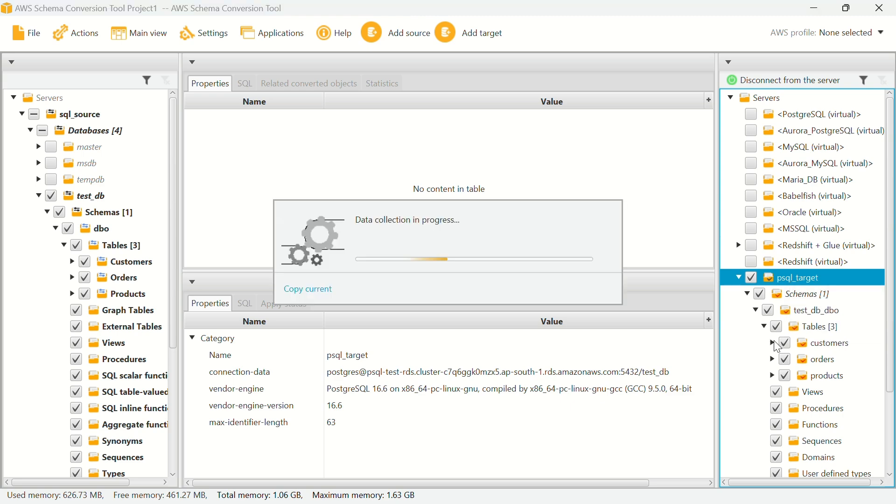
pyautogui.click(809, 310)
pyautogui.rightClick(808, 309)
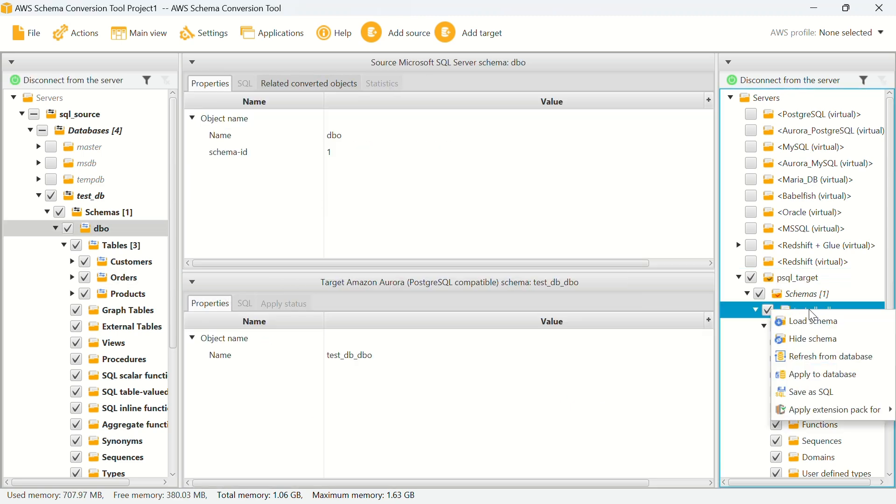
pyautogui.click(814, 376)
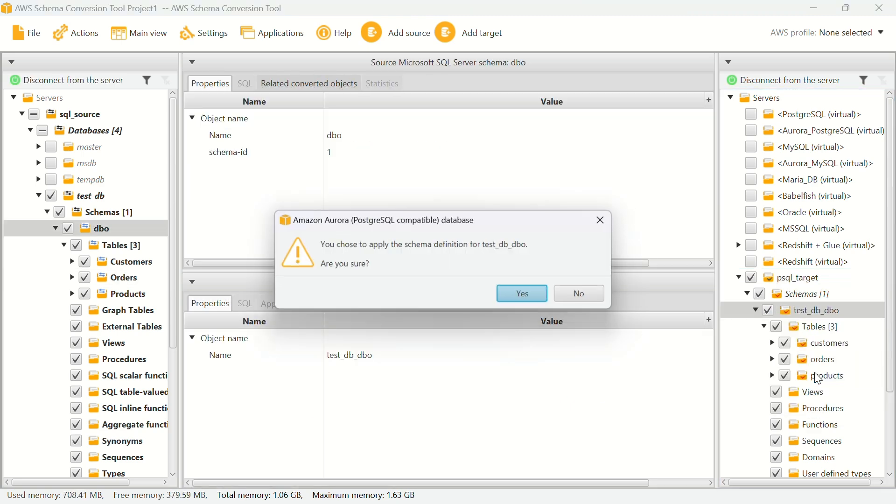
pyautogui.click(522, 300)
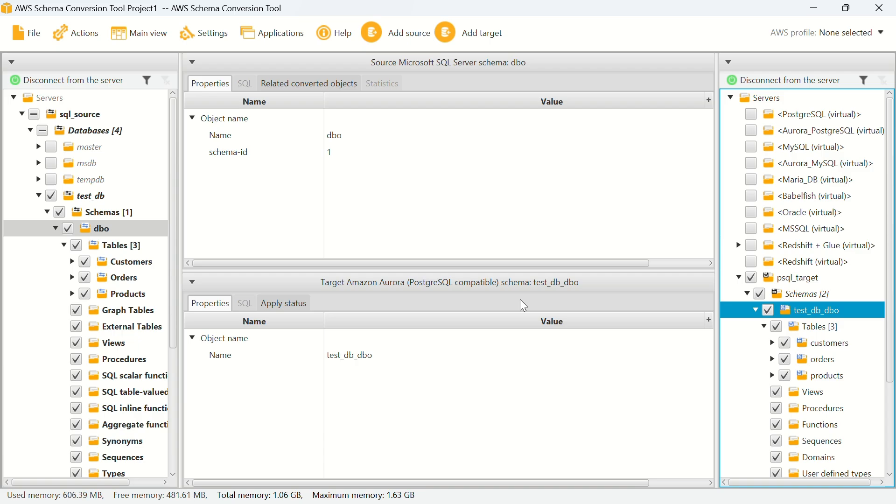
pyautogui.press('super+Tab')
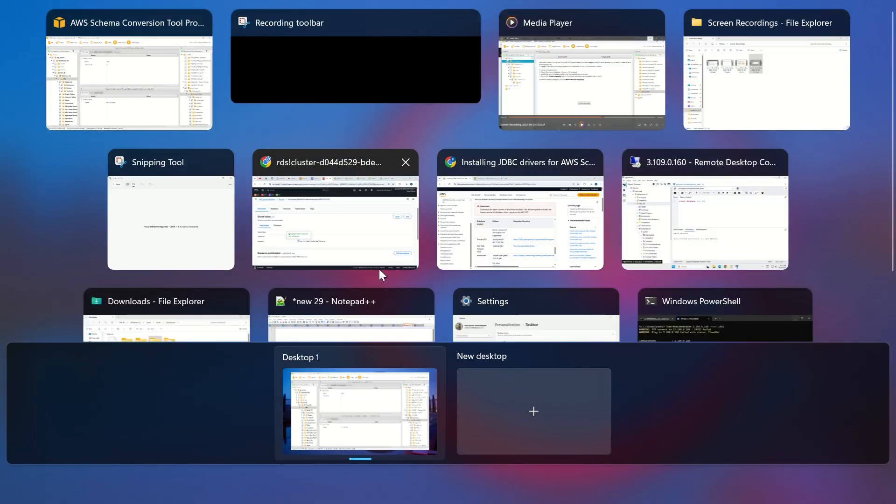
# Step: In pgAdmin, refresh test_db and expand test_db_dbo's Tables to show customers, orders and products
pyautogui.click(682, 212)
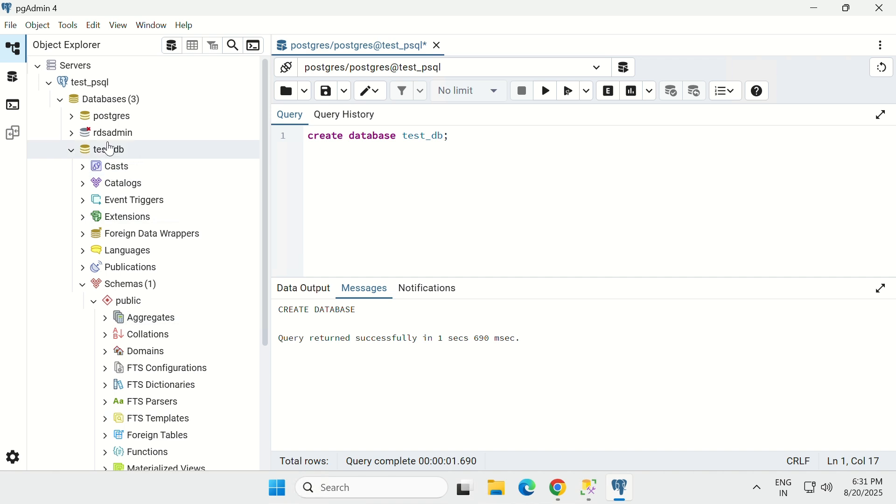
pyautogui.rightClick(108, 153)
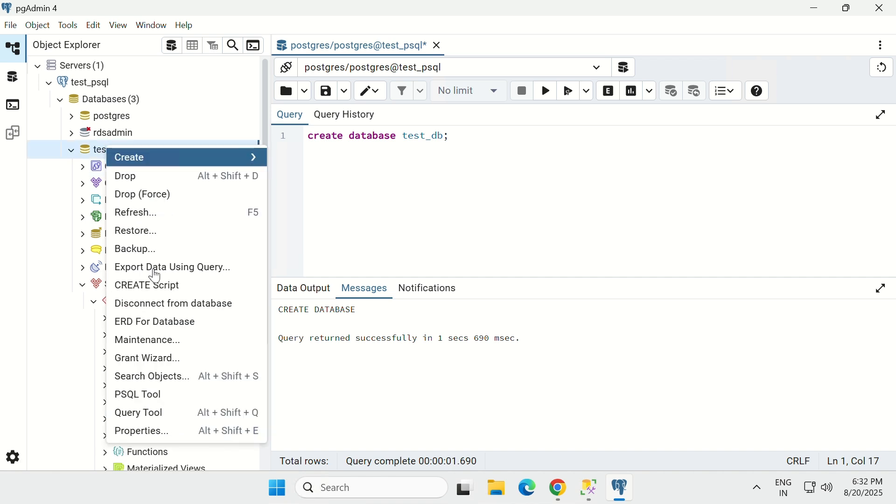
pyautogui.click(149, 214)
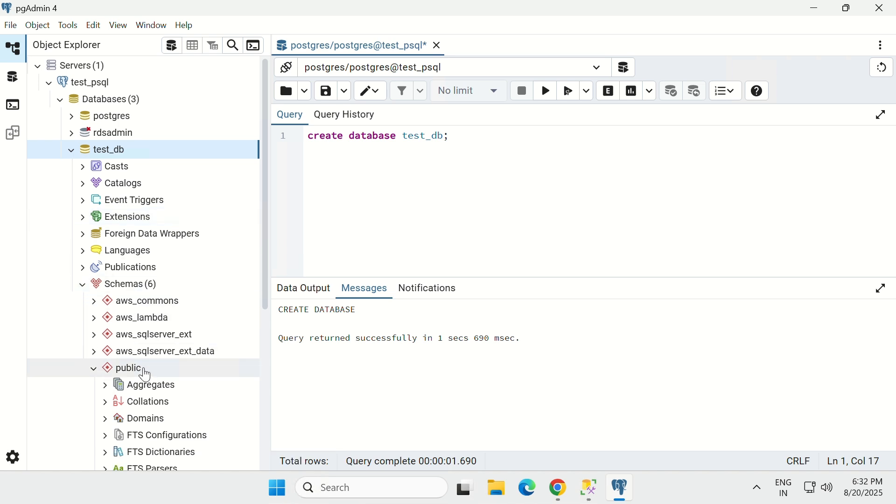
pyautogui.scroll(-1, 156, 334)
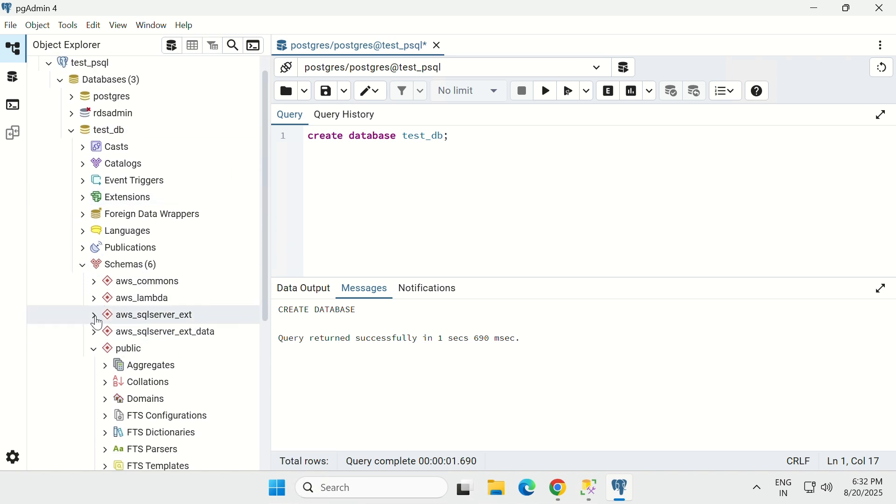
pyautogui.click(93, 351)
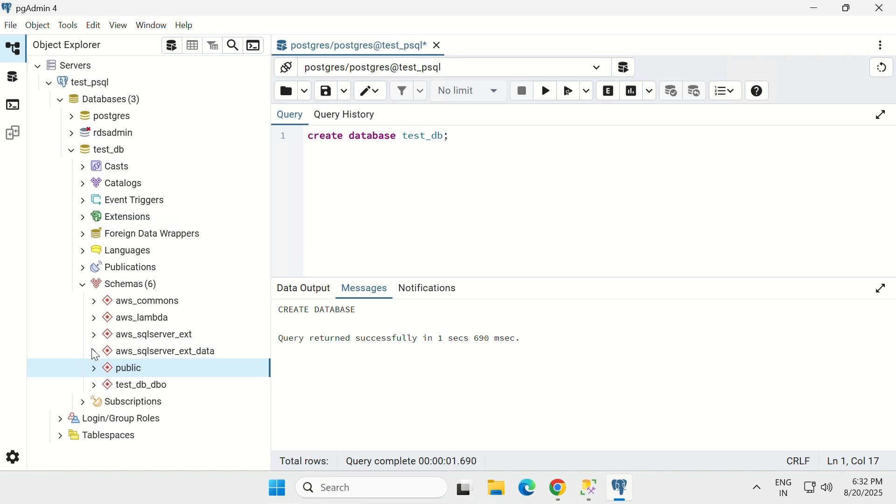
pyautogui.click(93, 385)
pyautogui.scroll(-5, 140, 327)
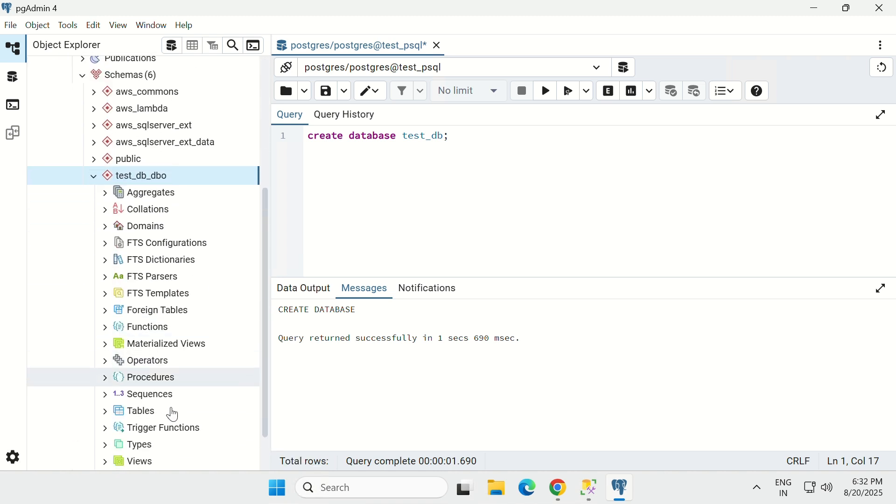
pyautogui.scroll(-1, 172, 415)
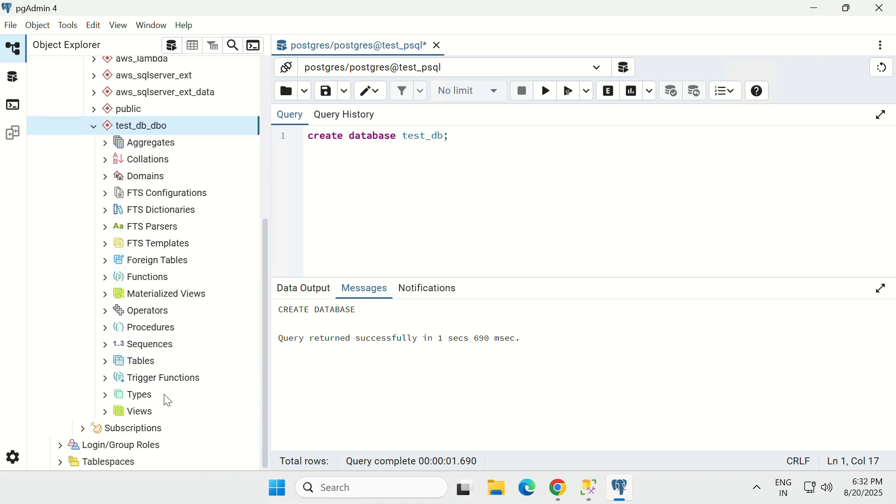
pyautogui.click(107, 365)
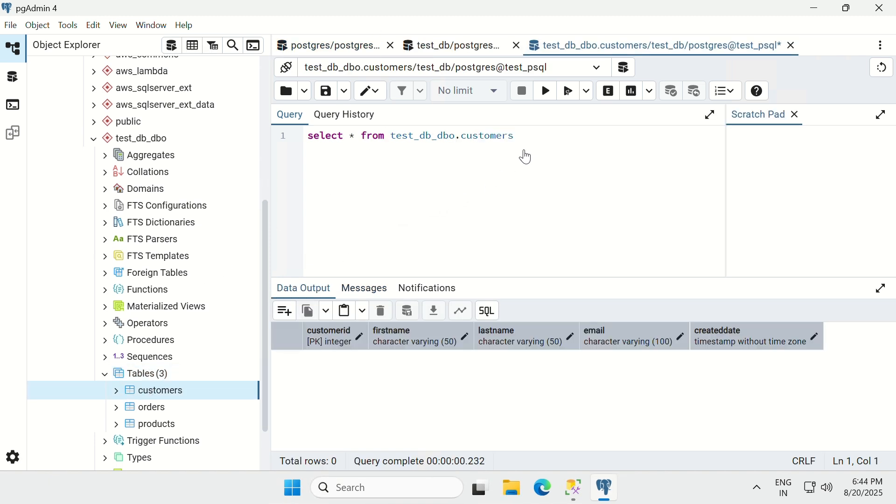
# Step: Run the test_db_dbo.customers query in pgAdmin, returning five columns and 0 rows
pyautogui.click(526, 150)
pyautogui.moveTo(534, 135); pyautogui.dragTo(281, 139)
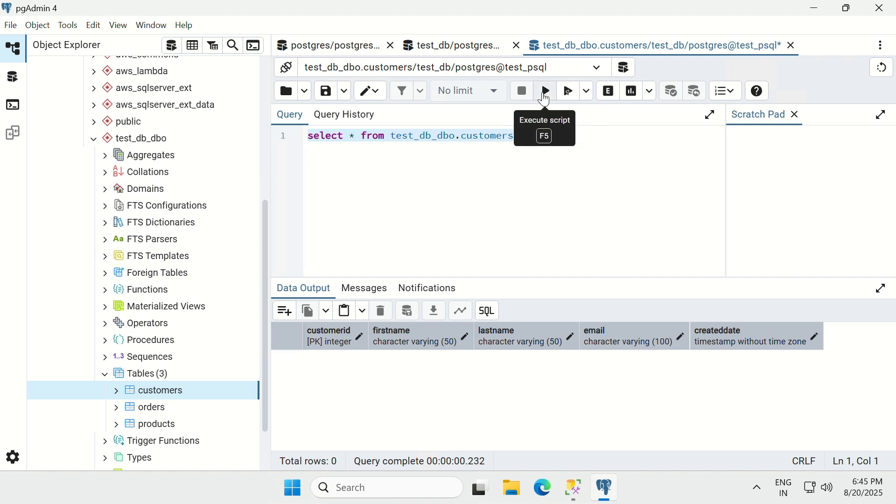
pyautogui.click(544, 99)
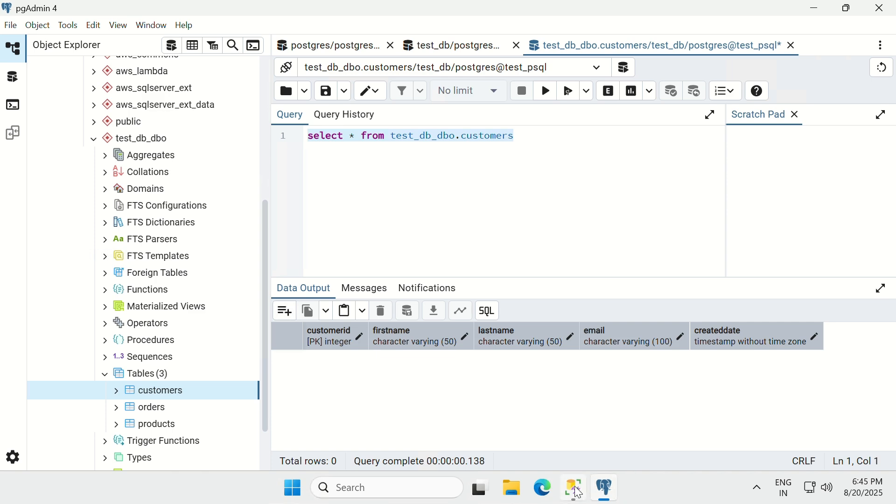
pyautogui.click(574, 498)
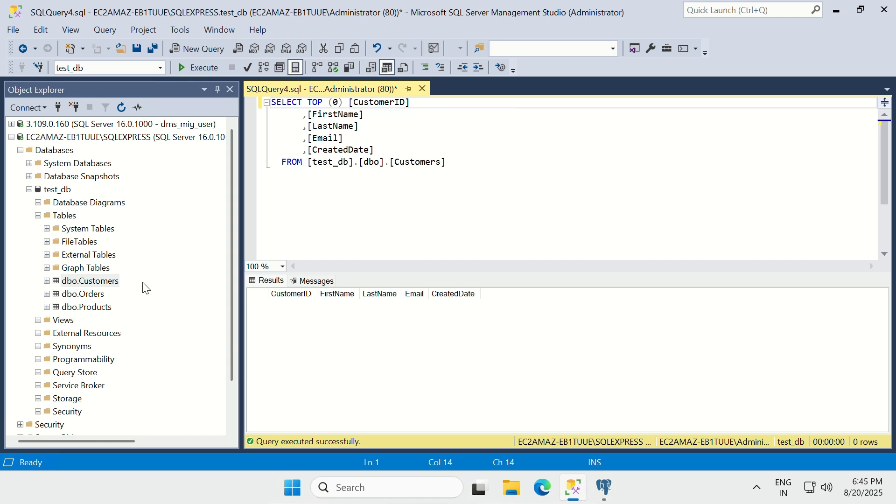
# Step: Select the top 1000 rows of dbo.Orders in SSMS (30 rows), then return to pgAdmin
pyautogui.rightClick(90, 298)
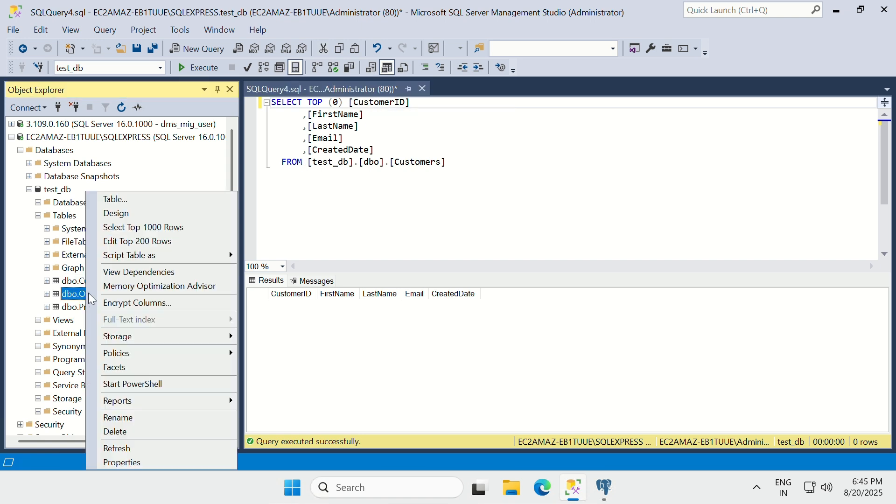
pyautogui.click(155, 228)
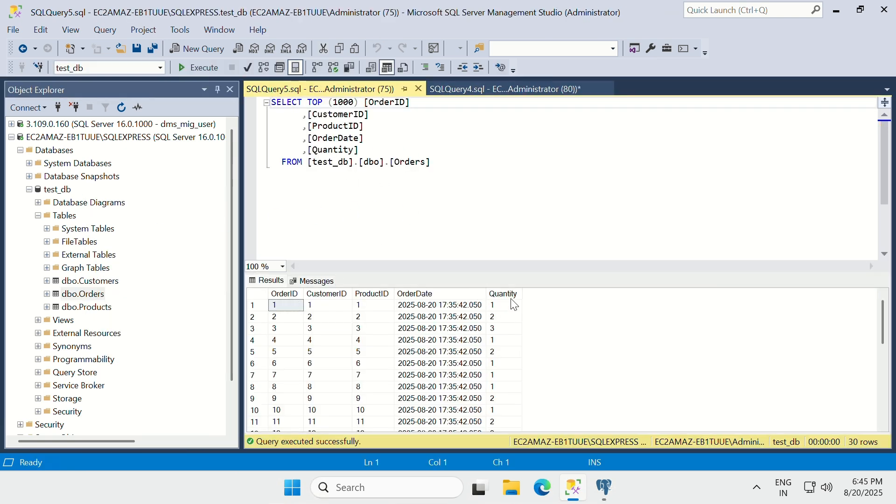
pyautogui.click(605, 487)
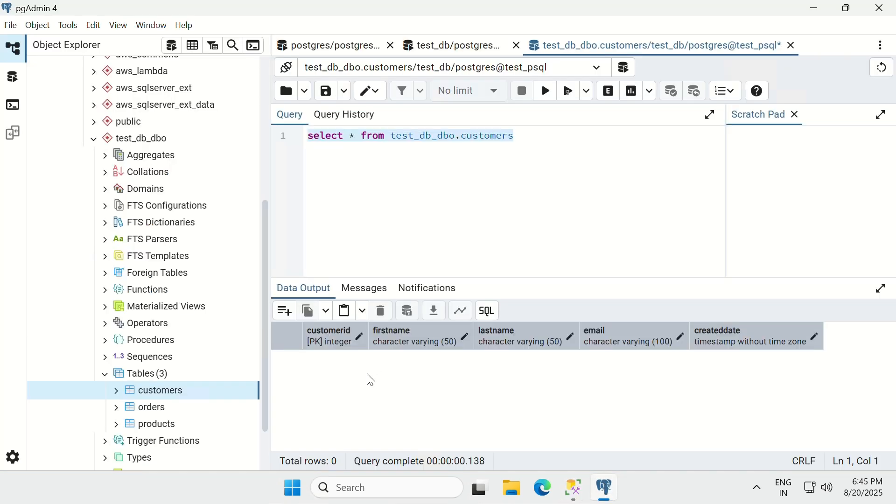
# Step: View all rows of test_db_dbo.orders in pgAdmin (five columns, 0 rows), then return to SSMS
pyautogui.rightClick(161, 408)
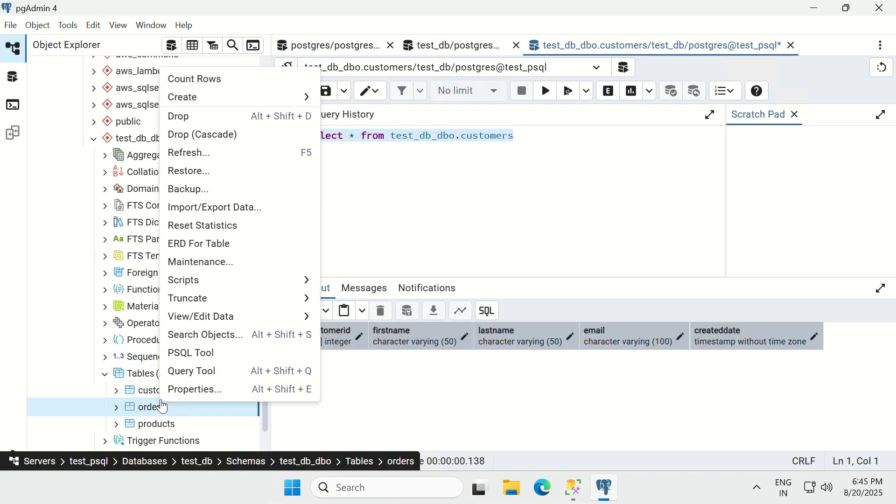
pyautogui.moveTo(228, 315)
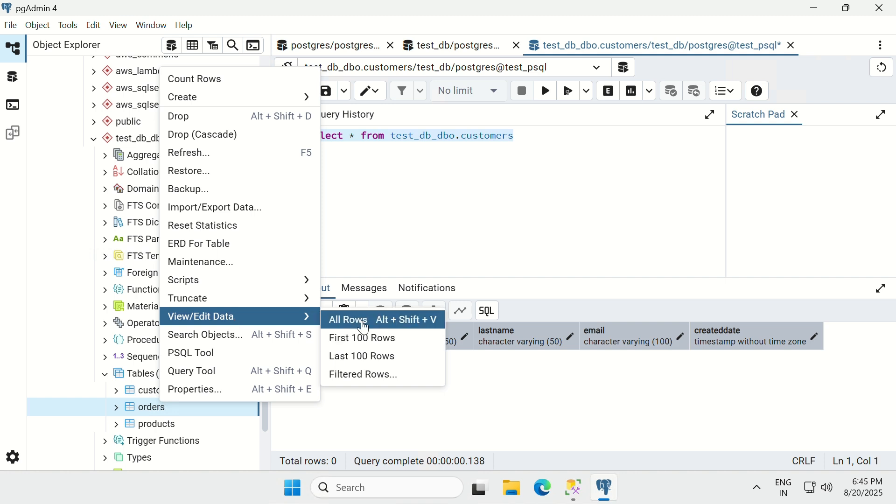
pyautogui.click(365, 328)
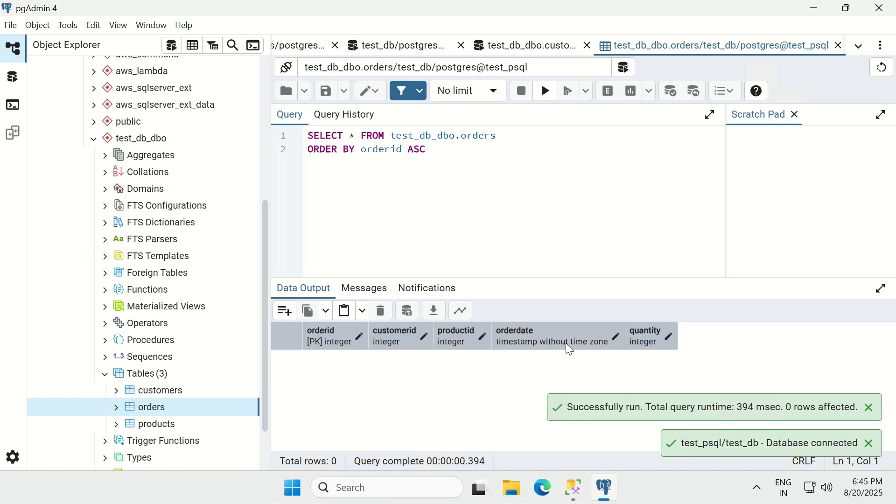
pyautogui.click(579, 491)
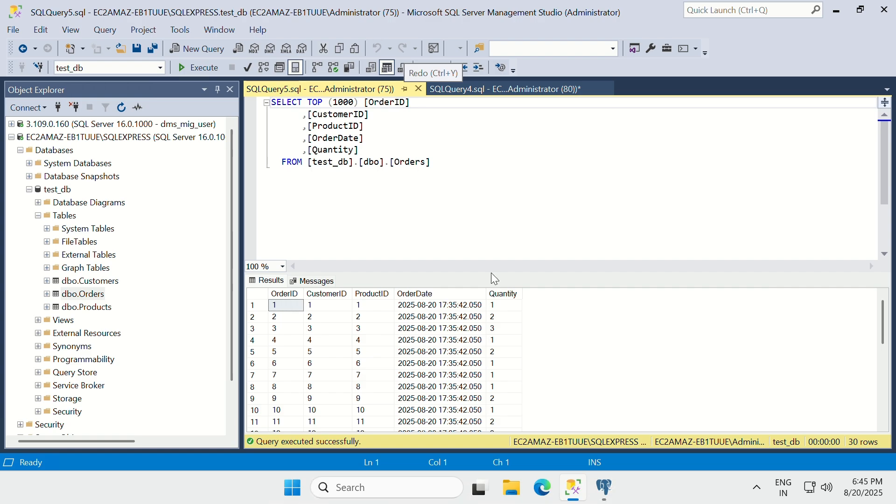
# Step: Switch from the 30-row Orders result back to AWS Schema Conversion Tool
pyautogui.press('super+Tab')
pyautogui.click(656, 127)
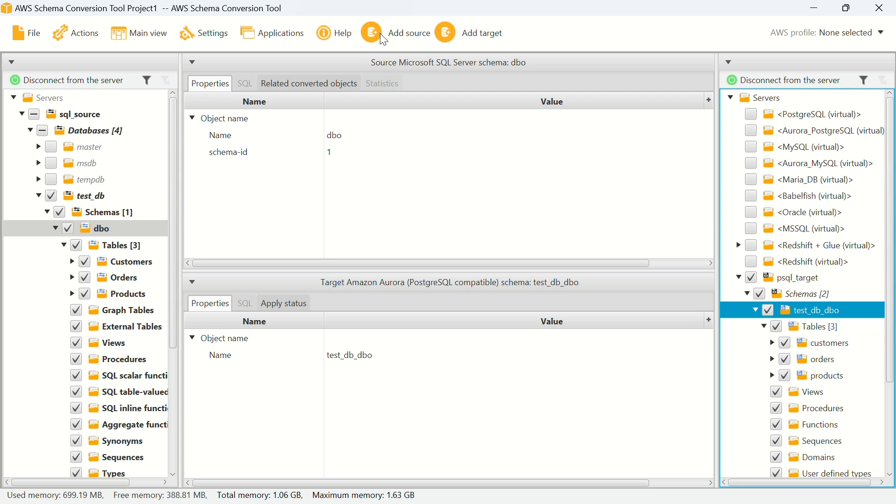
# Step: Switch to Mapping view to see the dbo-to-psql_target server mapping
pyautogui.click(208, 31)
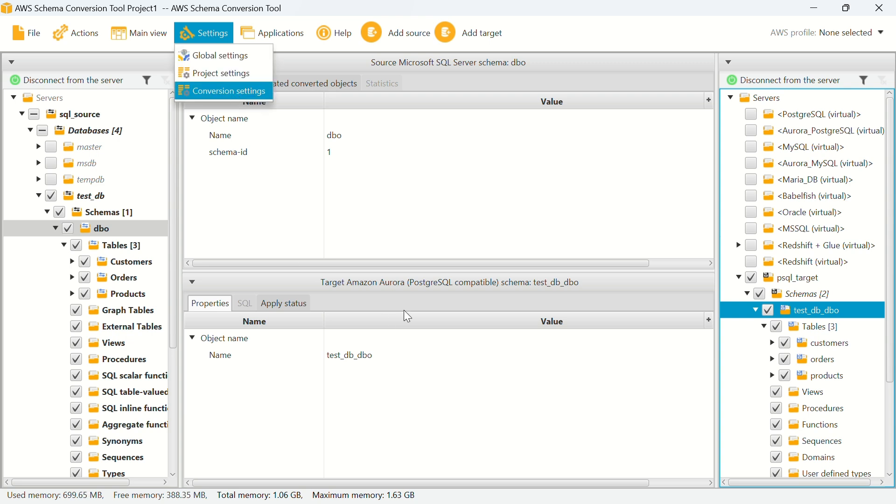
pyautogui.moveTo(150, 29)
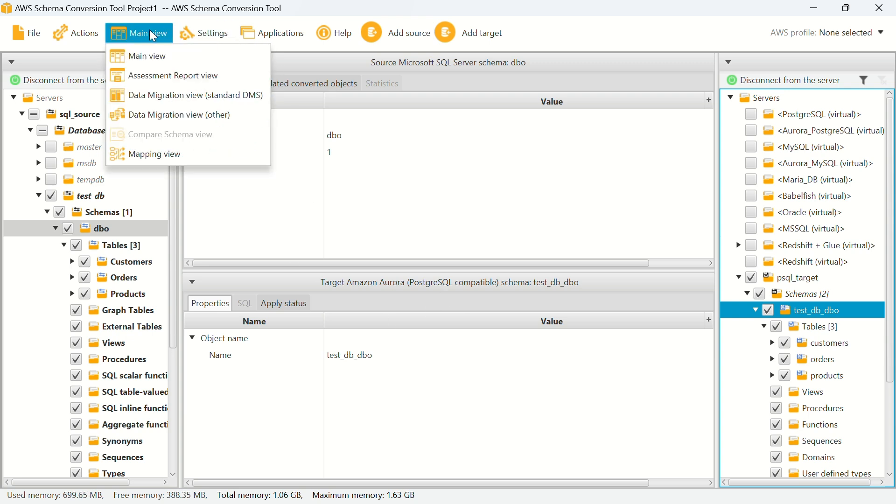
pyautogui.click(130, 158)
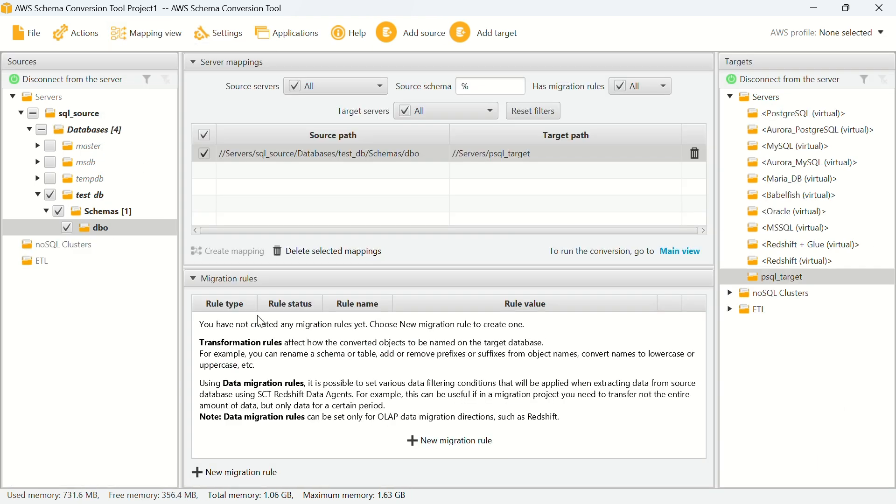